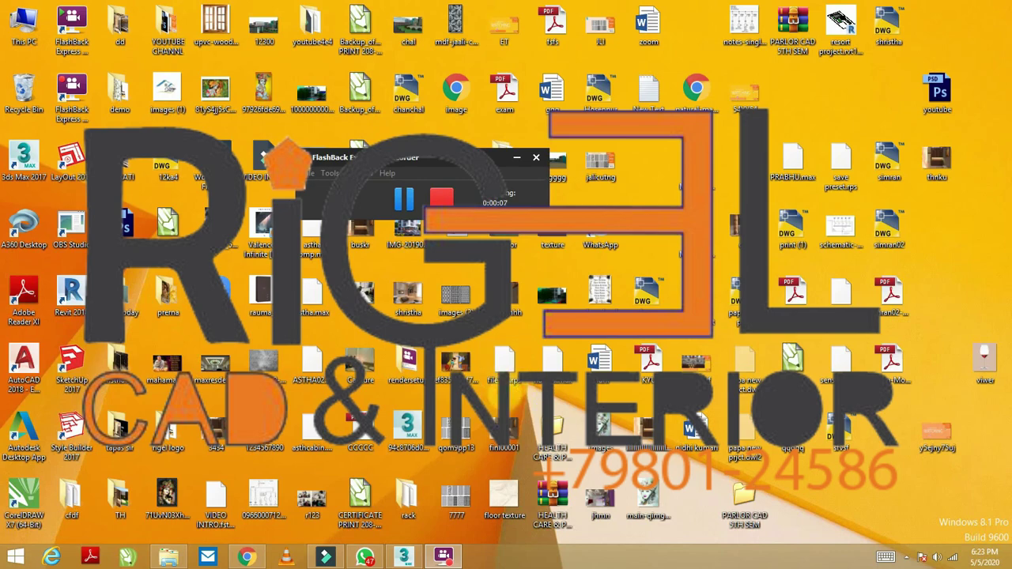
- Restore the shrista.max 3ds Max window from the taskbar
left_click(411, 560)
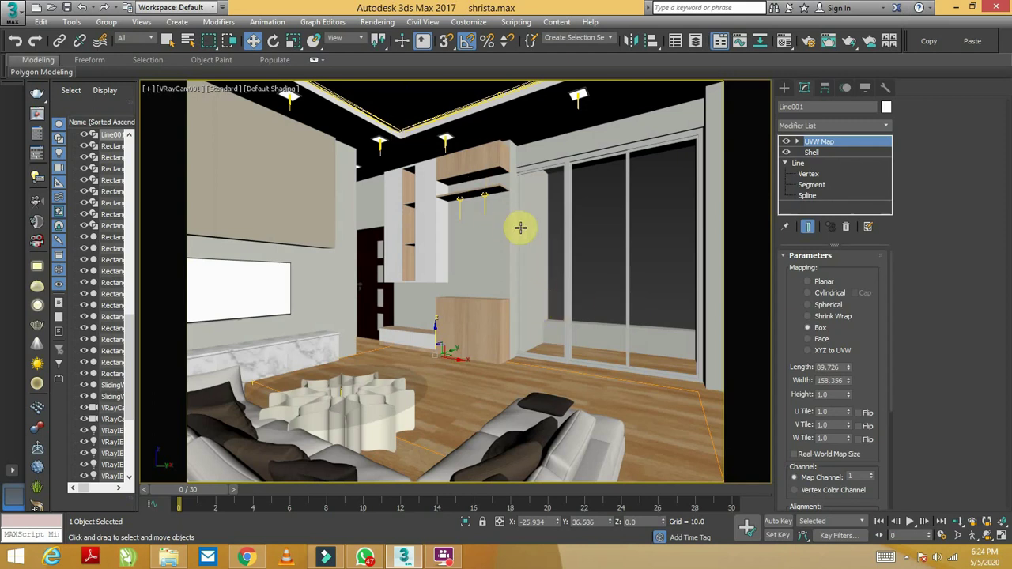
- Orbit out in a free Perspective view to see the whole living room
middle_click_drag(523, 228, 492, 222)
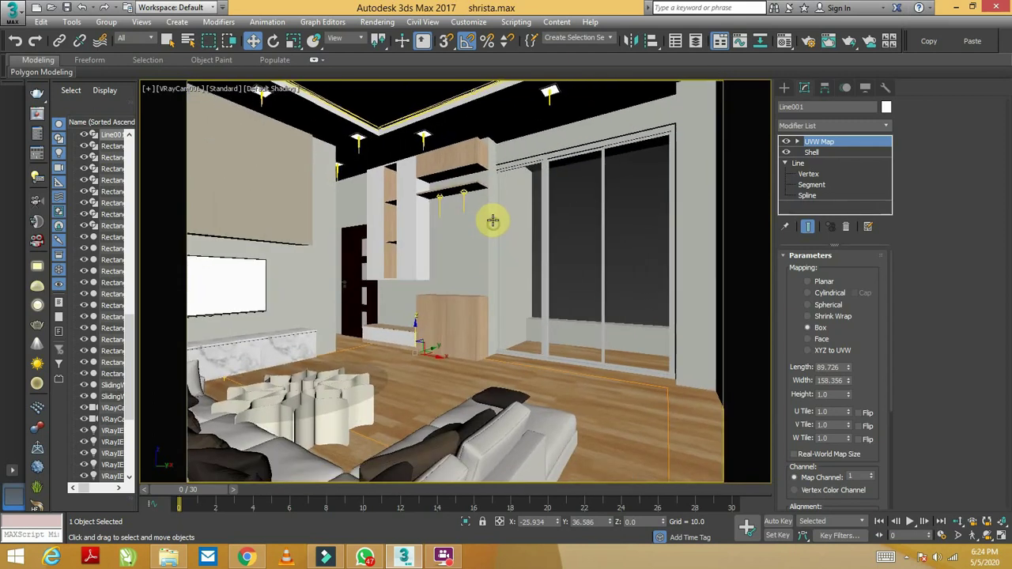
key("z")
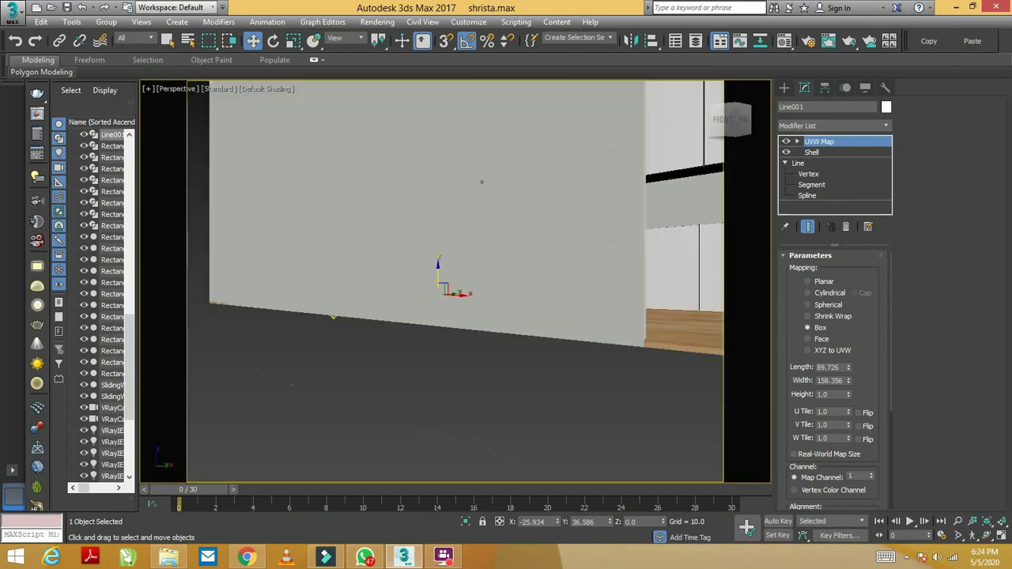
mouse_move(548, 255)
middle_mouse_down("alt")
mouse_move(459, 269)
mouse_move(502, 337)
mouse_move(450, 314)
mouse_move(387, 307)
mouse_move(451, 309)
mouse_move(229, 39)
middle_mouse_up("alt")
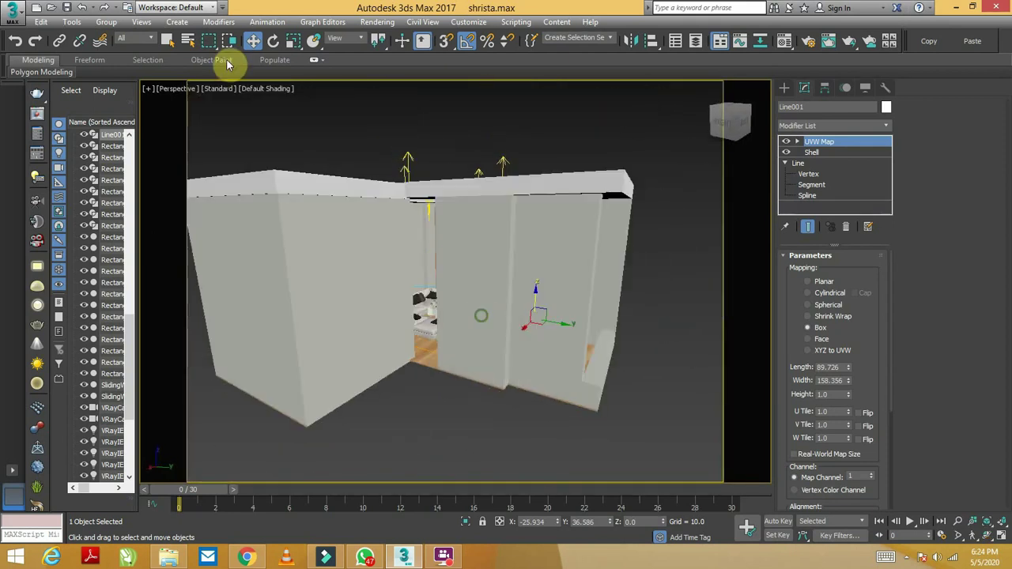
- Set the Selection Filter to Lights, deselect everything and return to the VRayCam001 view
left_click(139, 41)
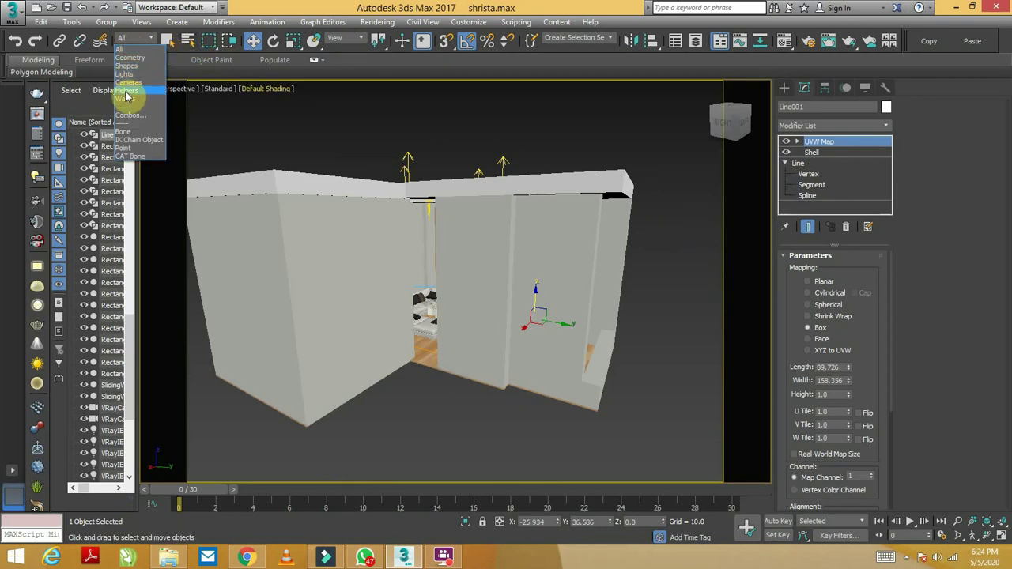
left_click(124, 76)
scroll(269, 150, "down", 3)
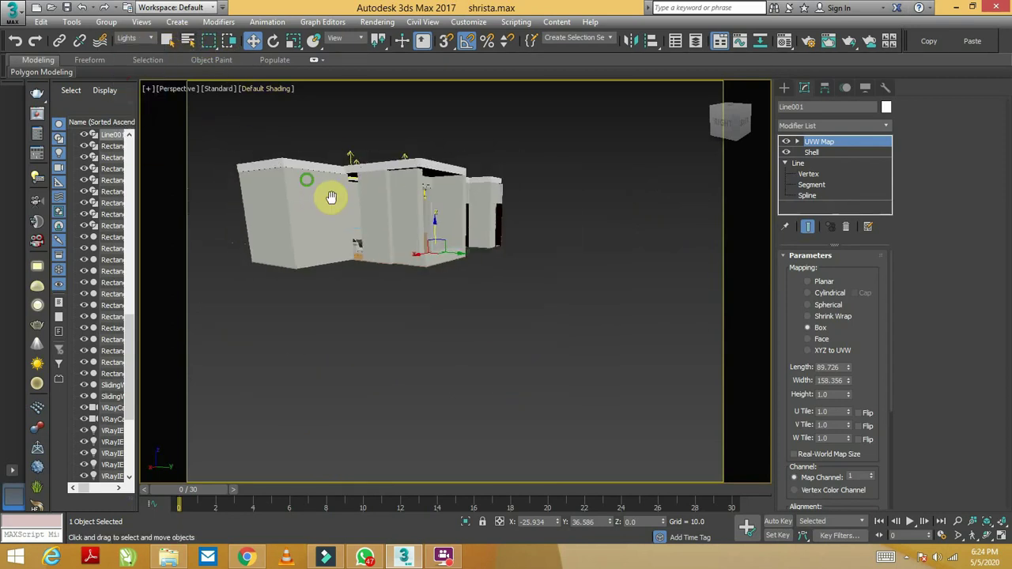
scroll(316, 190, "down", 2)
left_click(651, 392)
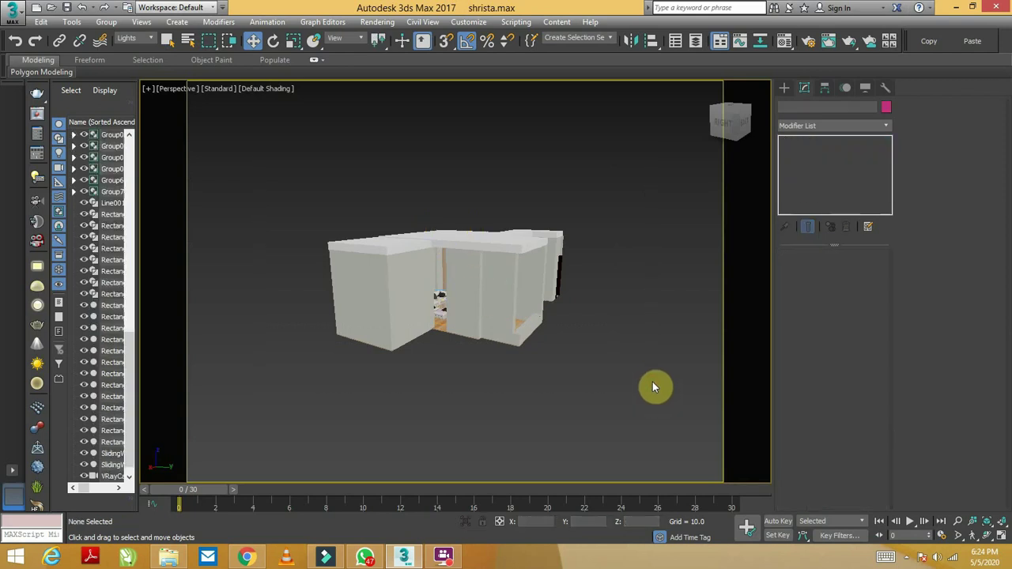
key("c")
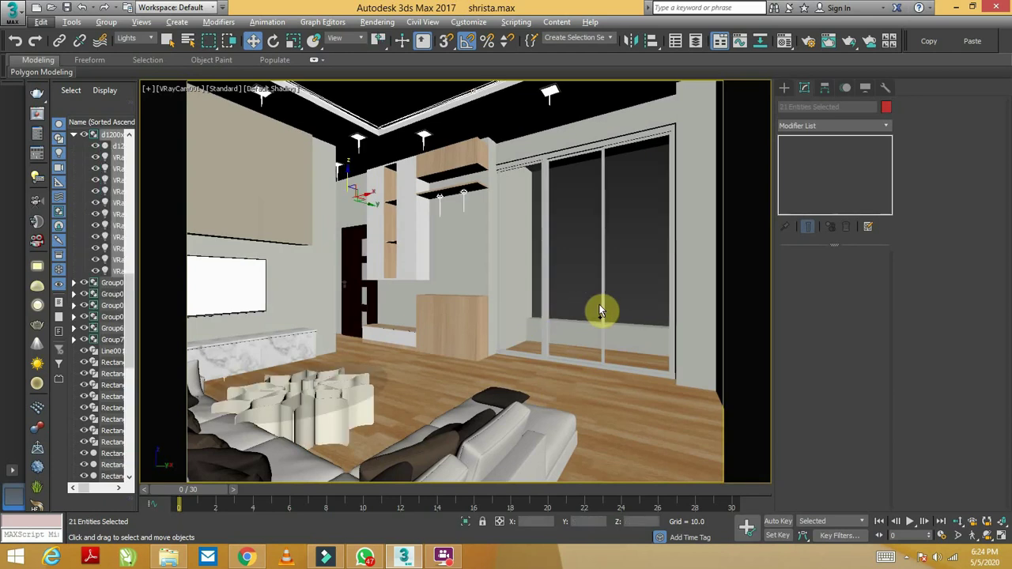
- Select the 19 room lights in the Left view, move them up, and hide them
middle_click_drag(511, 330, 492, 326)
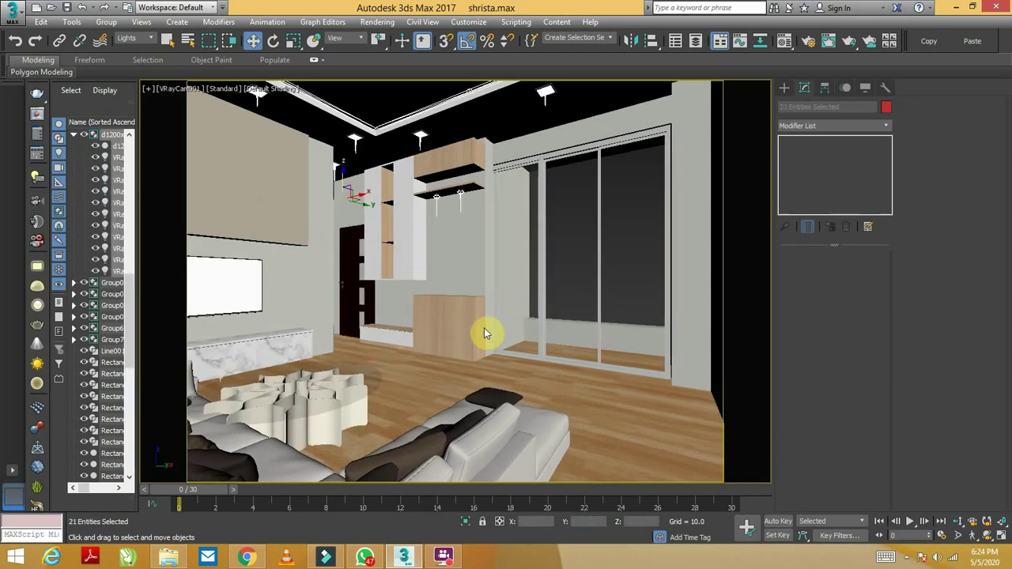
key("p")
scroll(493, 261, "up", 5)
key("l")
scroll(552, 239, "up", 3)
scroll(552, 239, "down", 2)
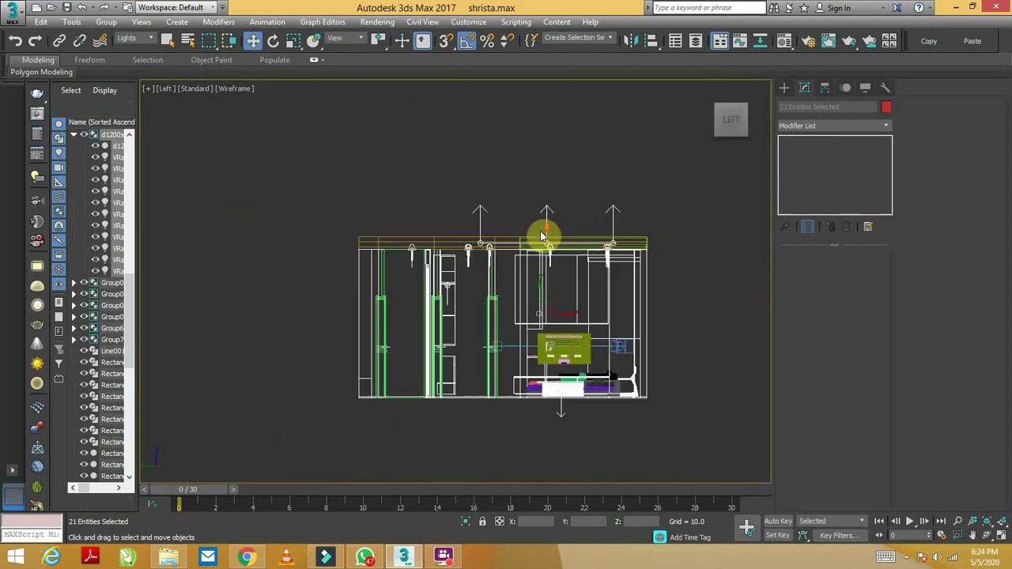
left_click(531, 247)
left_click_drag(533, 248, 526, 150)
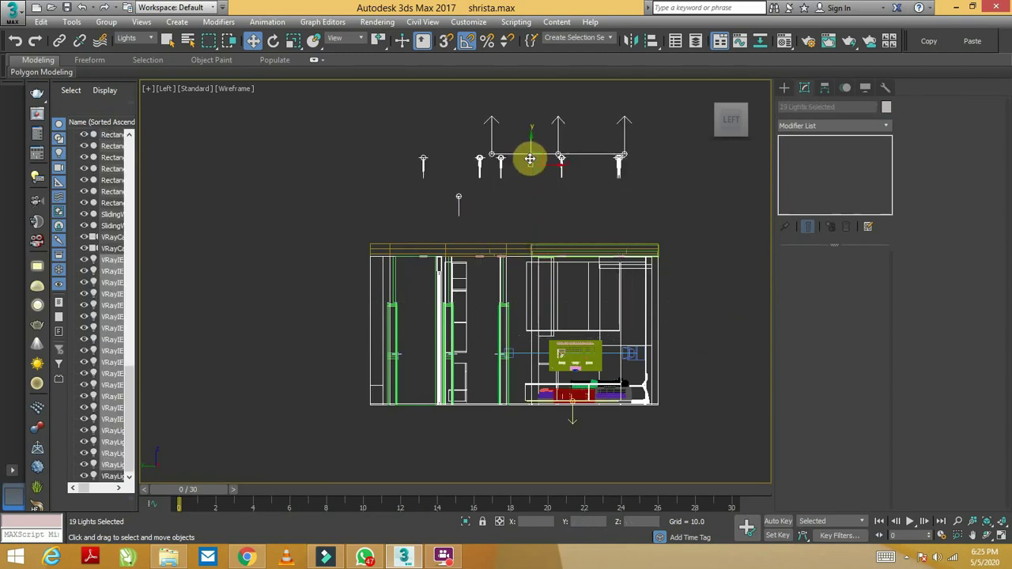
key("alt+h")
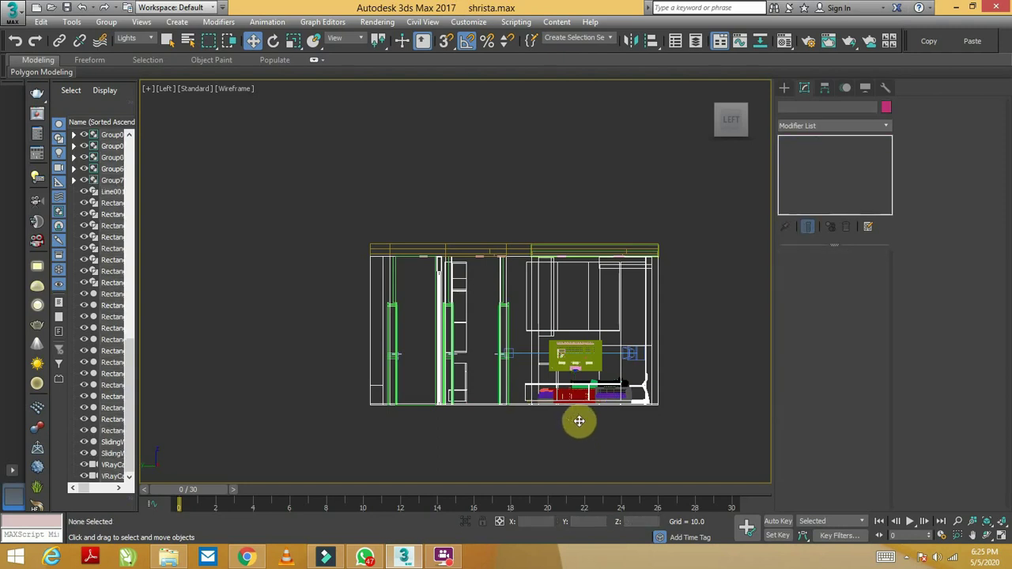
- Go back to the maximized VRayCam001 camera view, now free of light icons
scroll(579, 421, "up", 4)
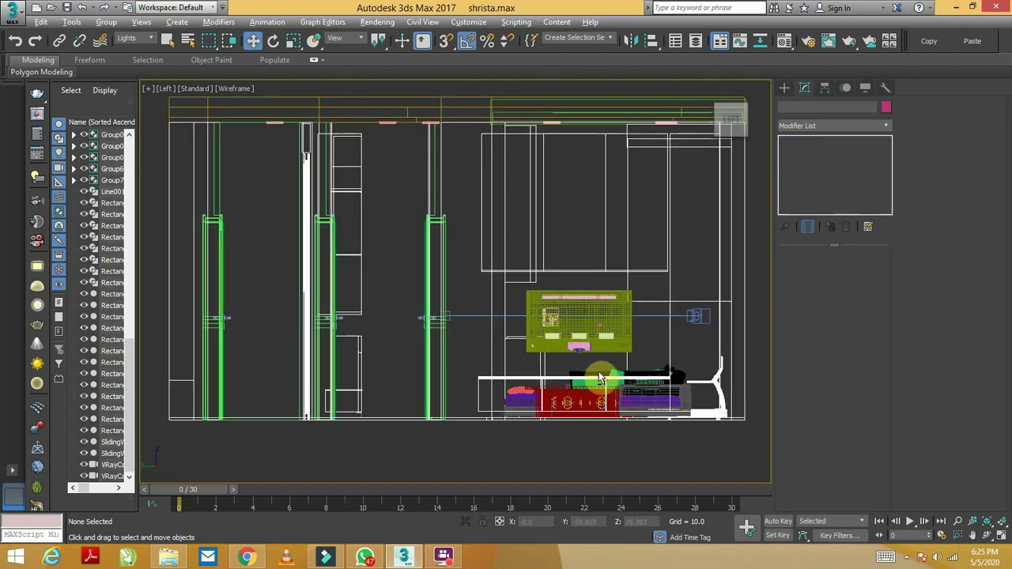
key("alt+w")
left_click(664, 393)
key("alt+w")
key("c")
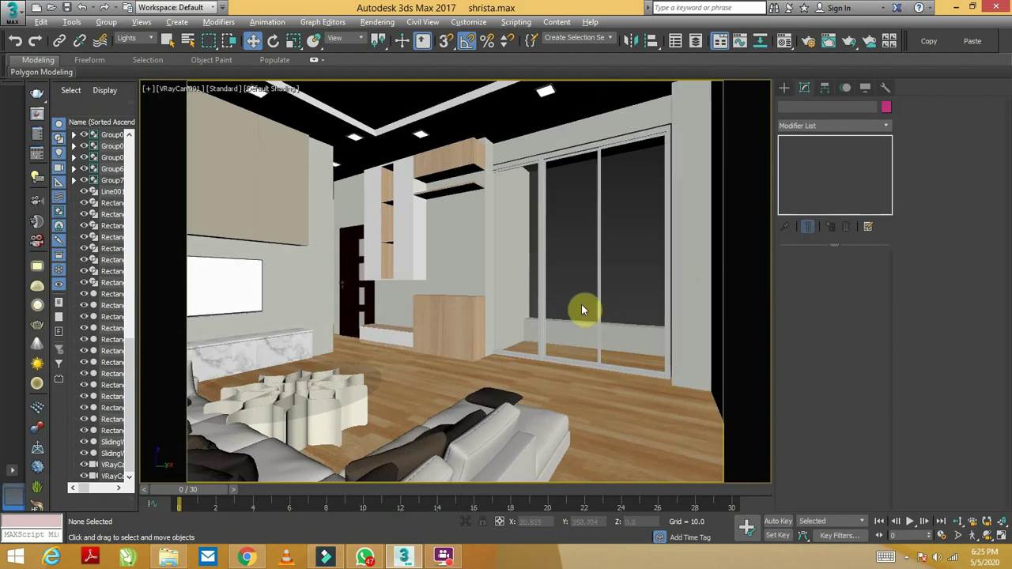
- Maximize the Top viewport and pan to frame the room plan
key("alt+w")
left_click(327, 219)
key("alt+w")
scroll(364, 193, "up", 3)
mouse_move(469, 328)
middle_mouse_down()
mouse_move(436, 264)
mouse_move(420, 355)
middle_mouse_up()
middle_click_drag(424, 248, 425, 290)
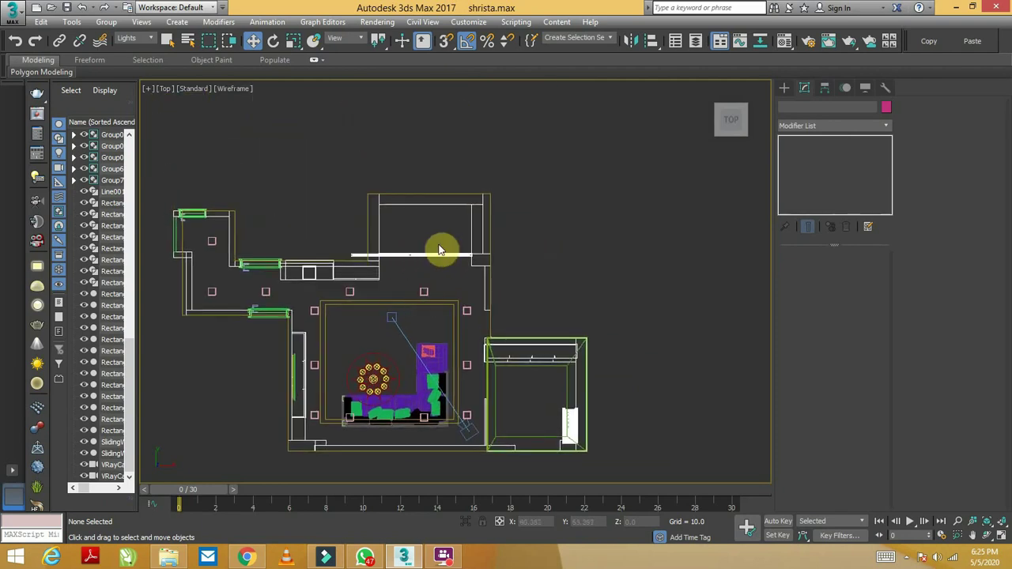
middle_click_drag(519, 285, 518, 316)
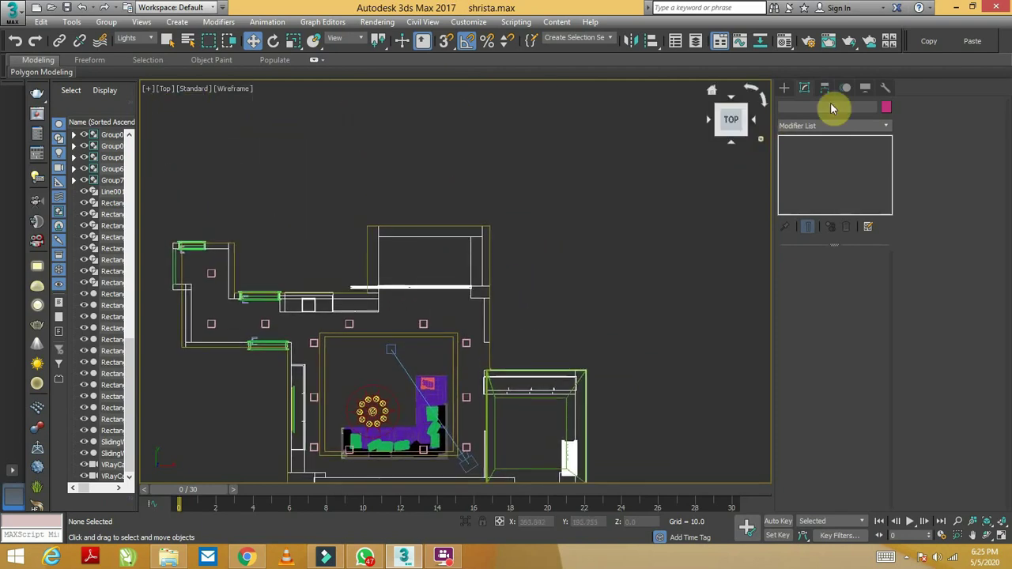
- Set the Create > Lights category to VRay, listing VRaySun among the V-Ray lights
left_click(783, 88)
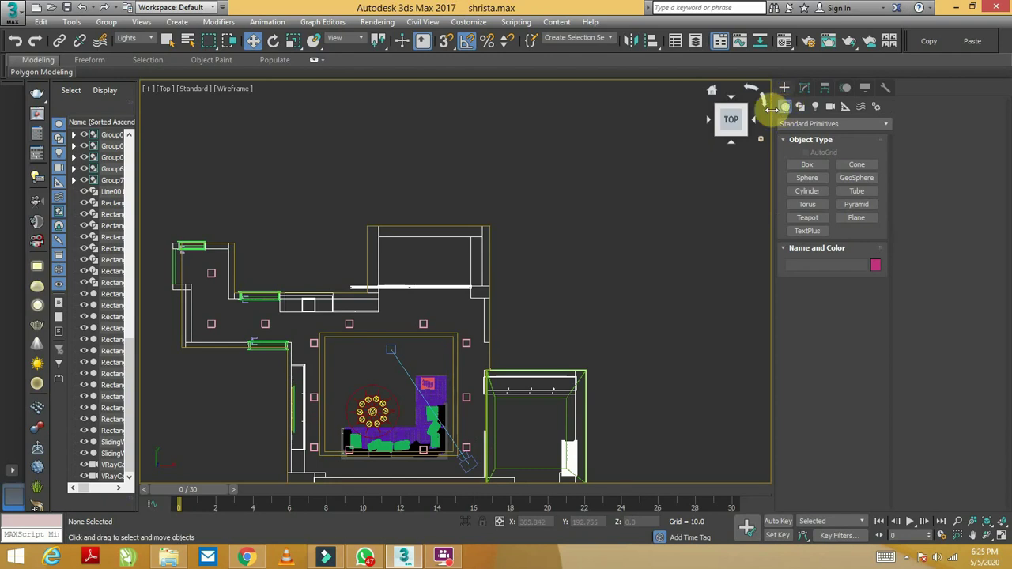
left_click(817, 109)
left_click(791, 124)
left_click(790, 157)
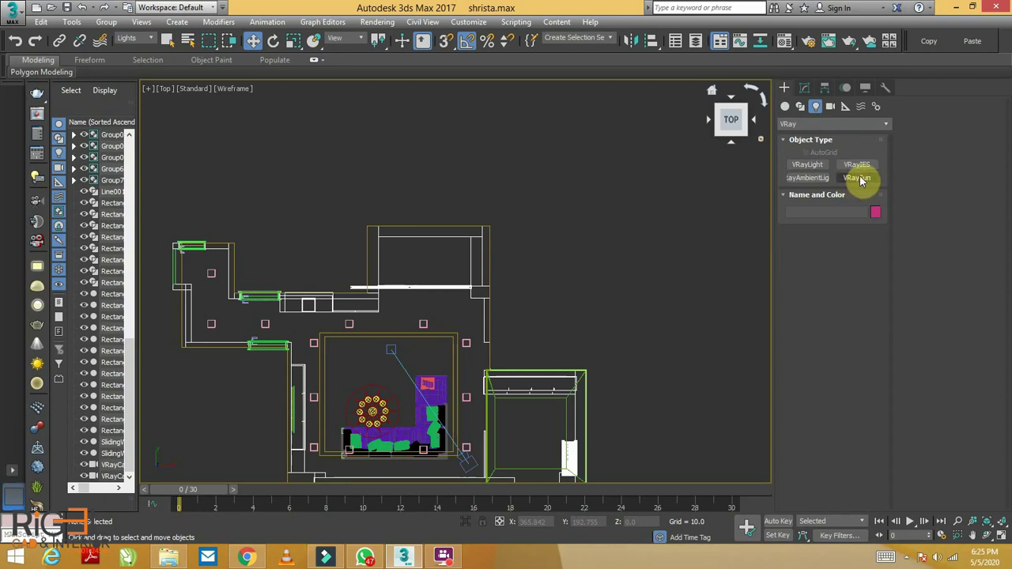
left_click(798, 124)
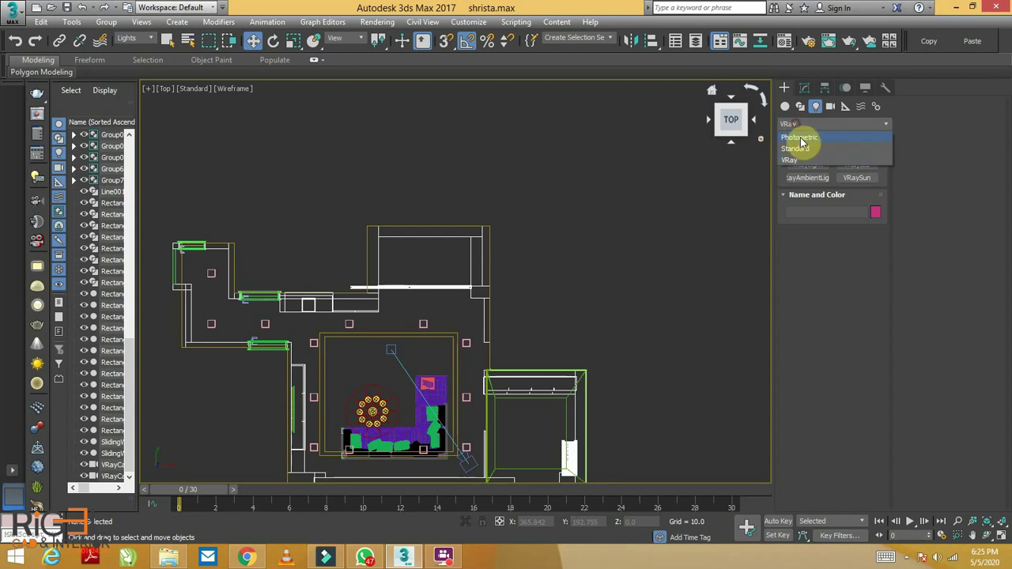
left_click(802, 149)
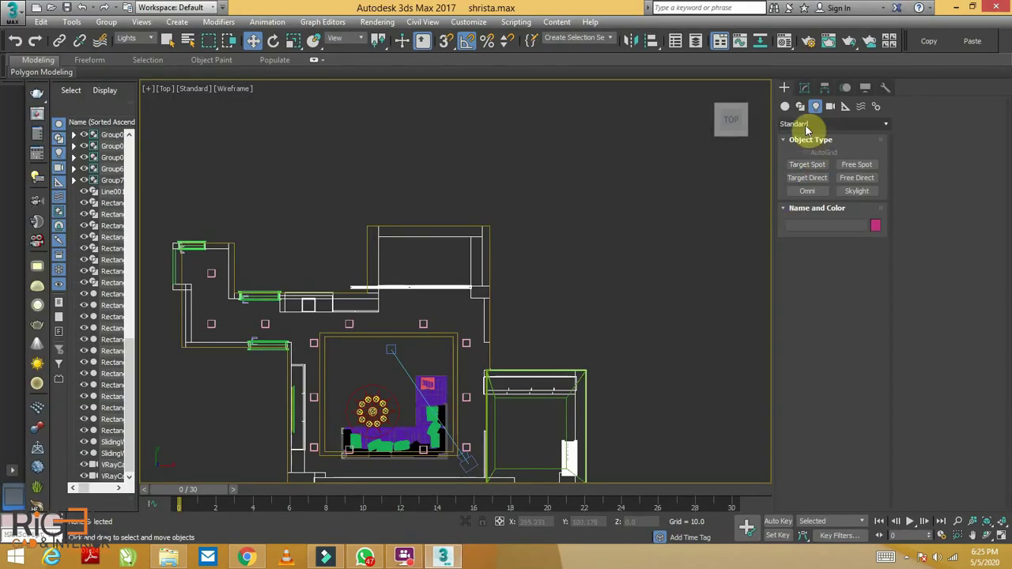
left_click(802, 124)
left_click(807, 163)
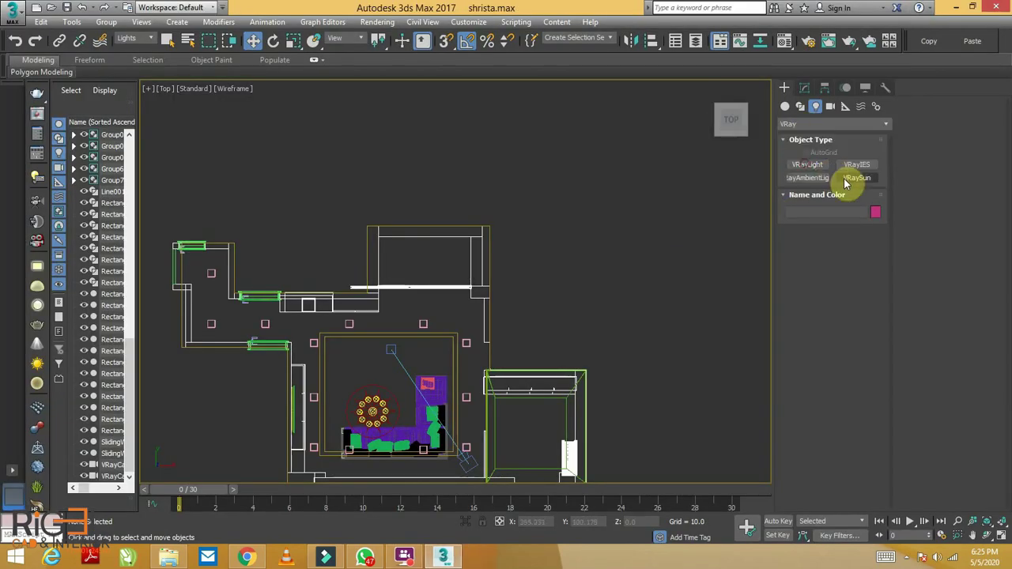
- Drag VRaySun001 from above the plan down onto the room, accepting the VRaySky environment map
left_click(841, 179)
scroll(485, 300, "down", 1)
scroll(481, 271, "down", 2)
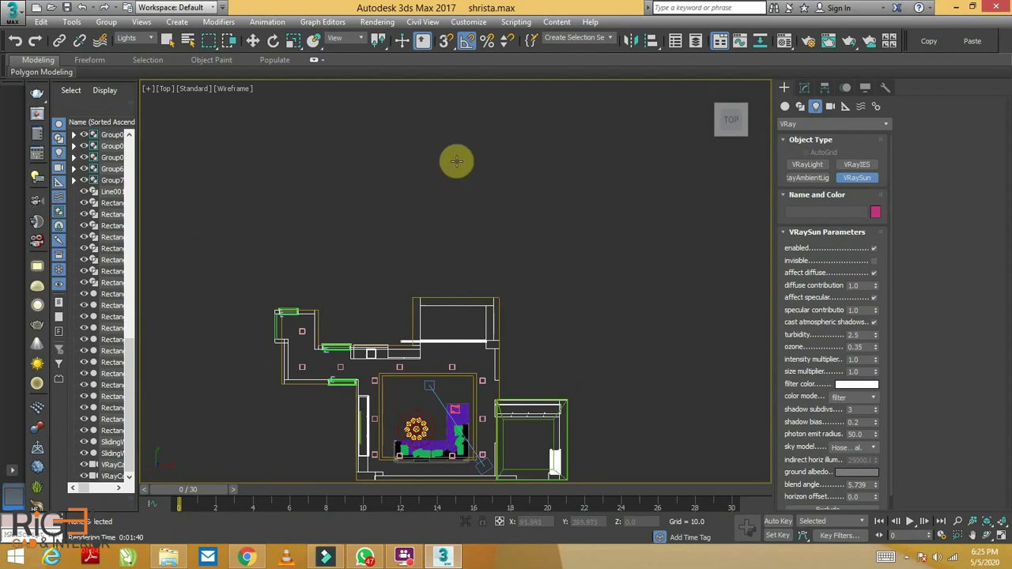
scroll(477, 198, "down", 1)
scroll(479, 221, "down", 2)
mouse_move(481, 144)
left_mouse_down()
mouse_move(484, 199)
mouse_move(461, 311)
left_mouse_up()
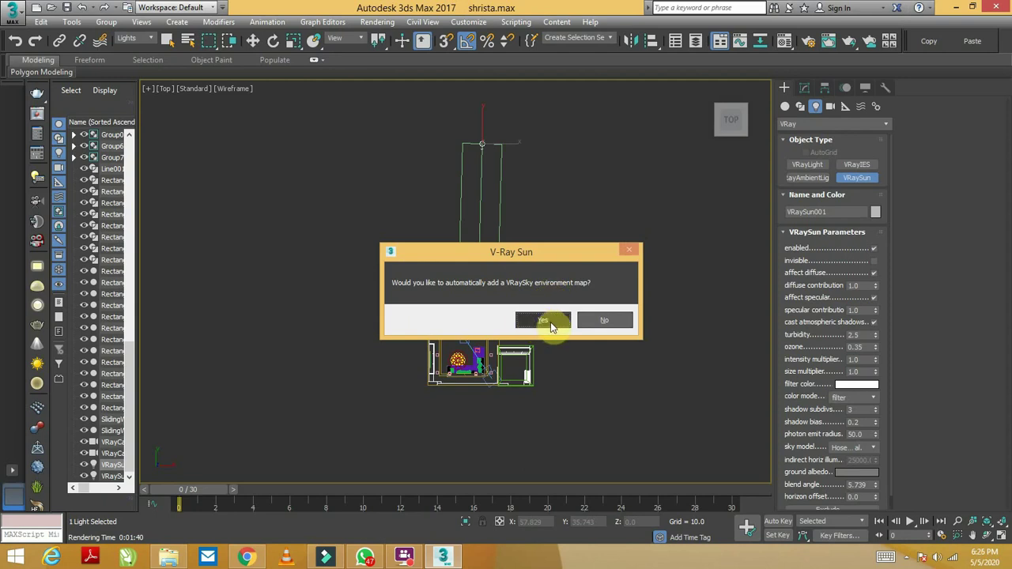
left_click(550, 321)
left_click(556, 321)
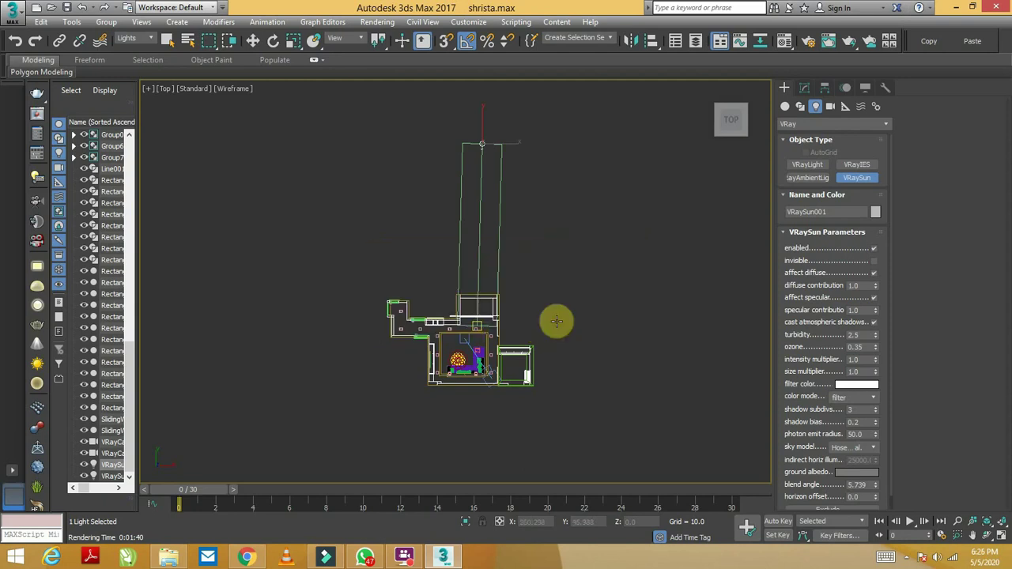
key("c")
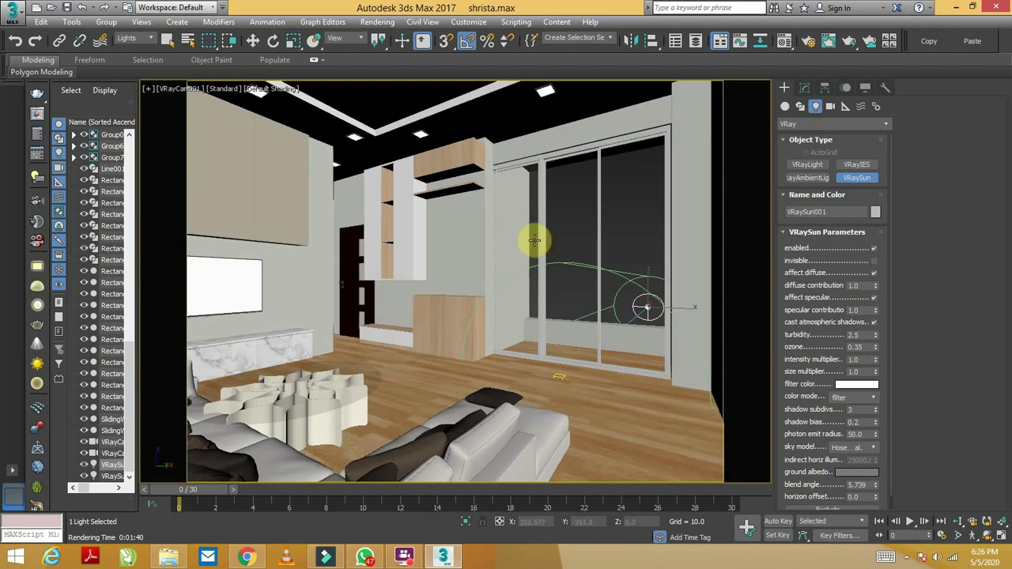
- In the Left view, switch to Select and Move and try shifting the VRaySun left, then cancel
key("l")
scroll(655, 208, "down", 1)
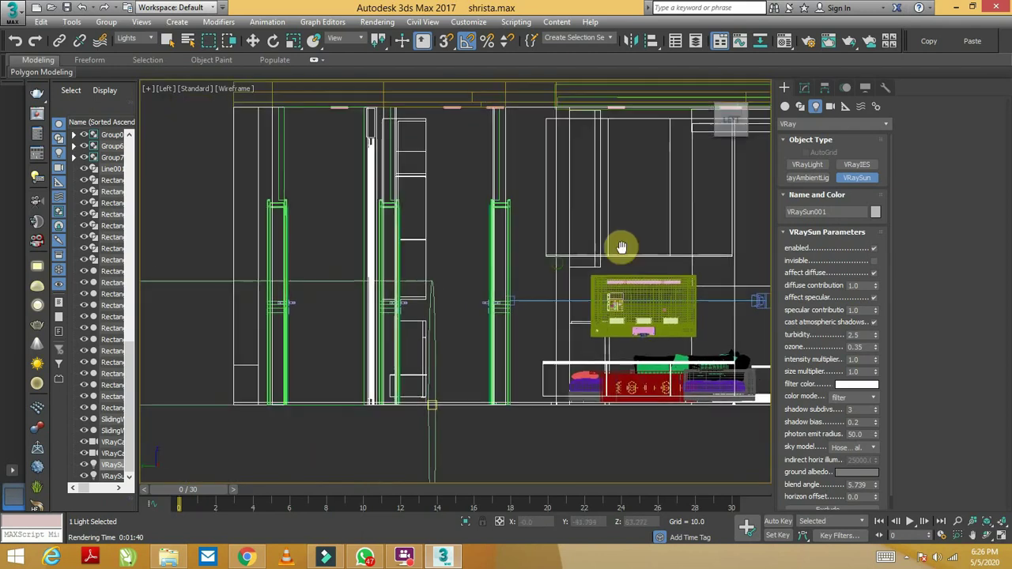
scroll(620, 248, "down", 4)
scroll(328, 174, "up", 1)
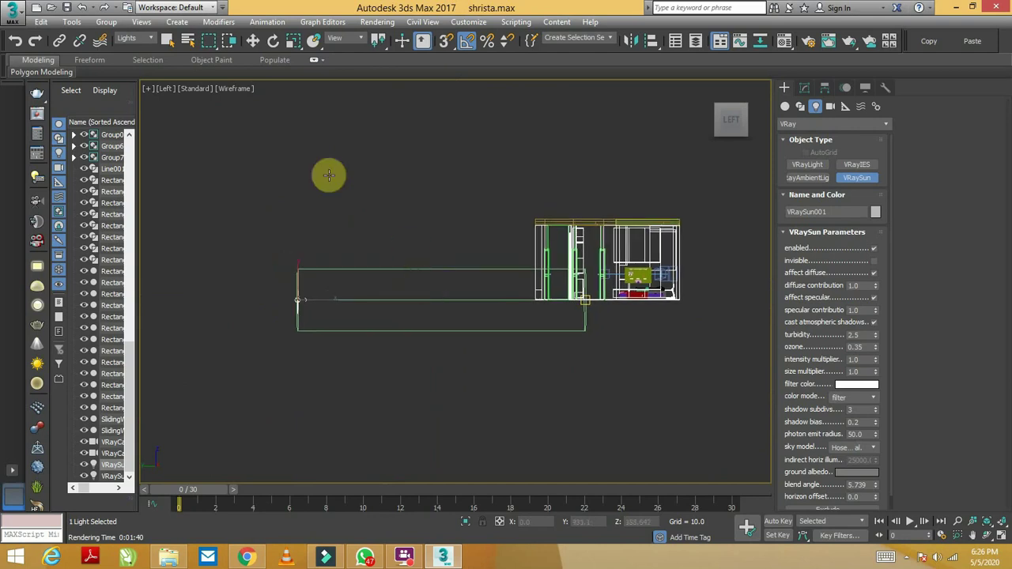
left_click(253, 41)
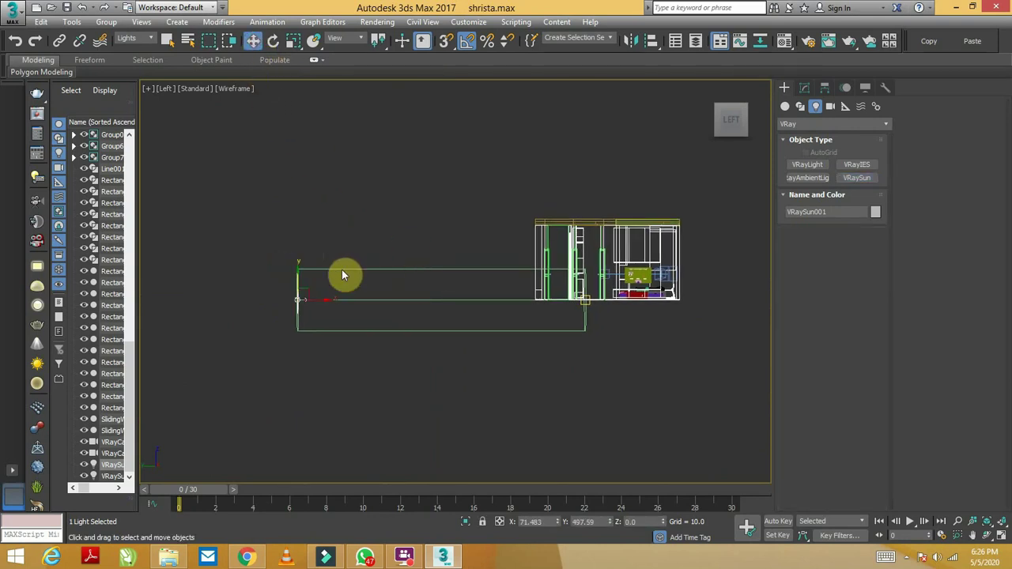
middle_click_drag(397, 255, 415, 257)
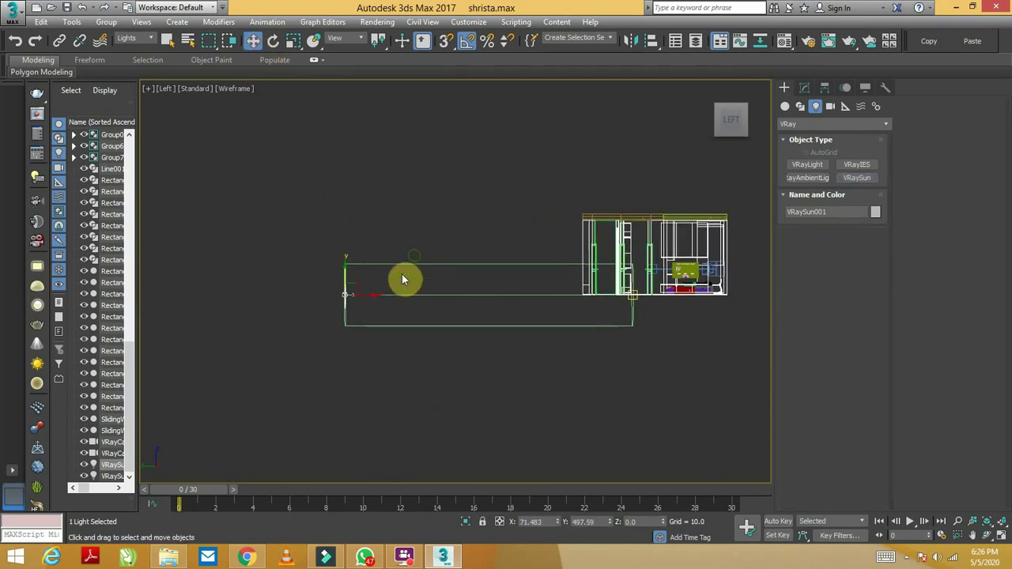
mouse_move(371, 295)
left_mouse_down()
mouse_move(291, 282)
mouse_move(434, 280)
mouse_move(283, 267)
left_mouse_up()
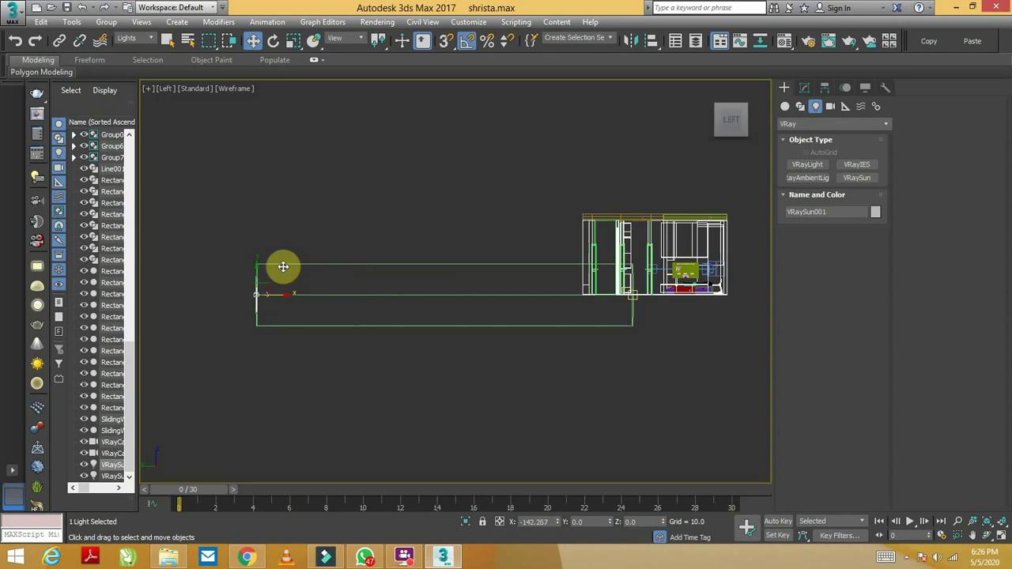
right_click(283, 266)
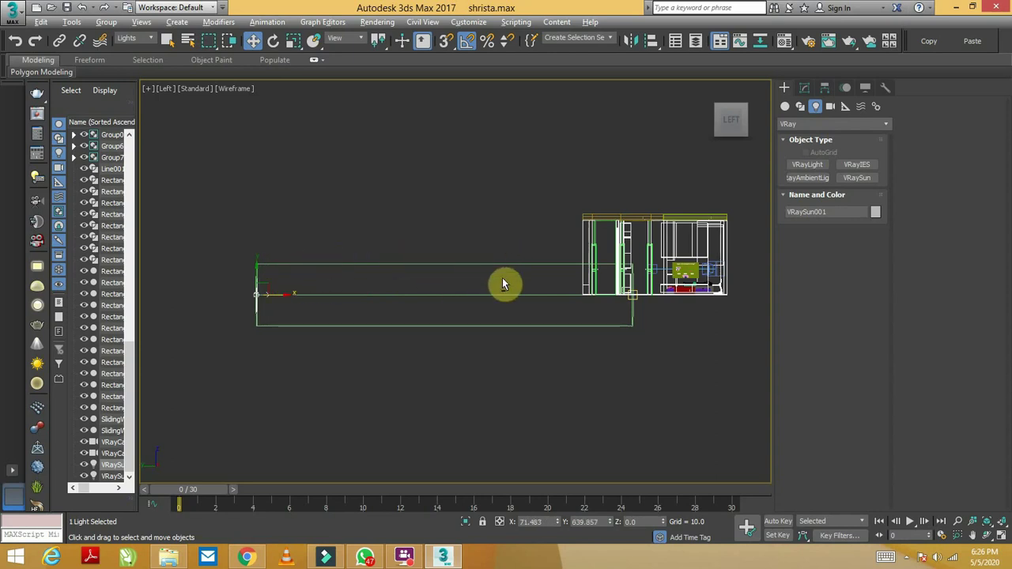
- Drag the VRaySun through several heights in the Left view, ending low at a nearly horizontal angle
key("alt+w")
right_click(603, 345)
key("alt+w")
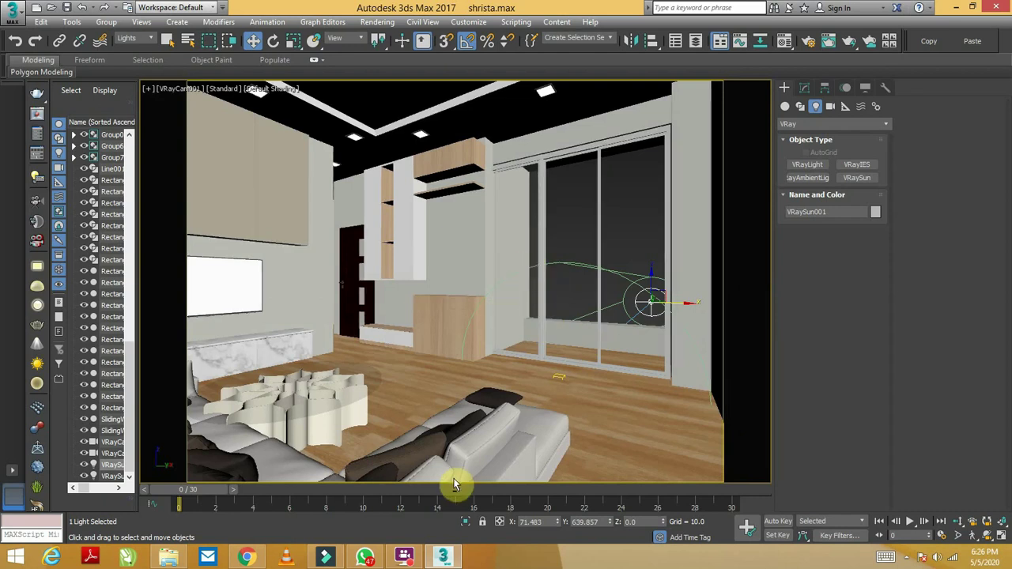
key("alt+w")
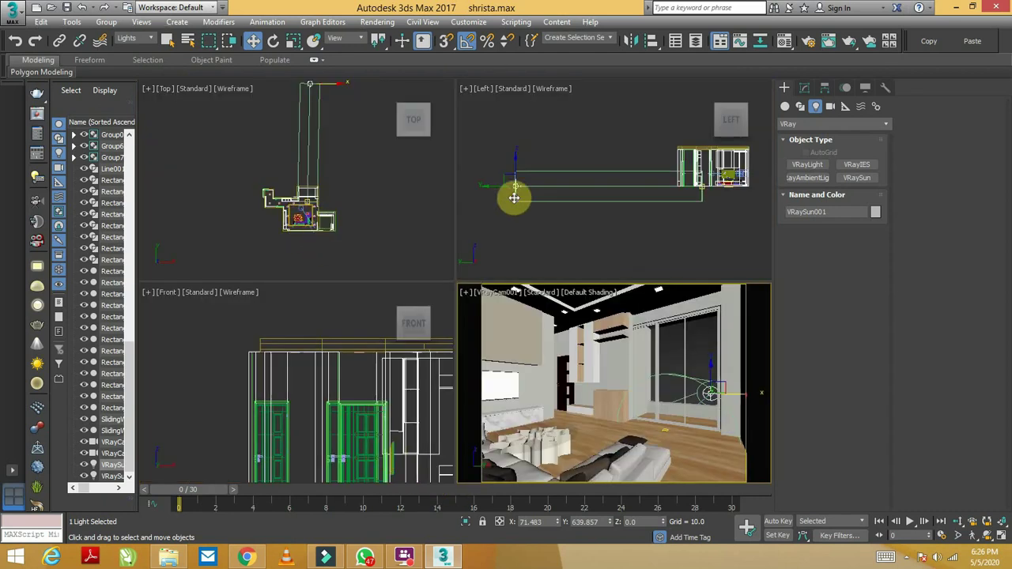
key("alt+w")
left_click_drag(259, 280, 244, 123)
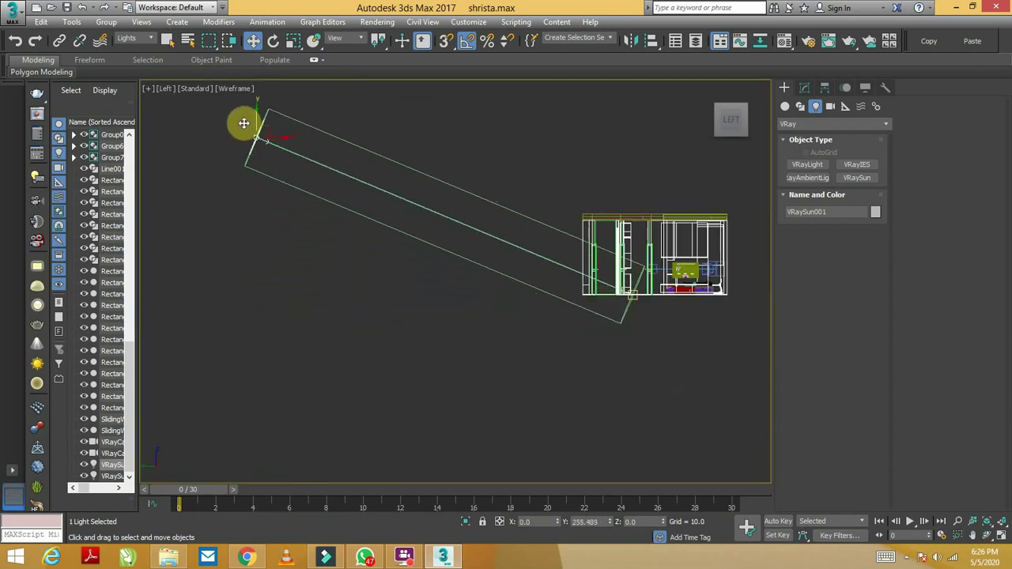
middle_click_drag(301, 224, 336, 325)
left_click_drag(296, 239, 313, 115)
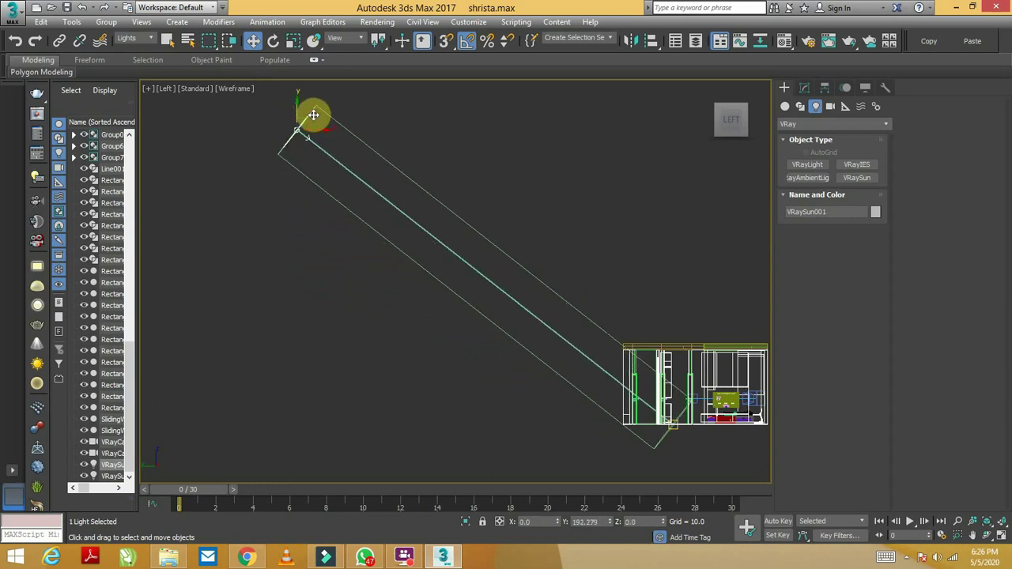
middle_click_drag(322, 255, 326, 286)
left_click_drag(312, 158, 303, 147)
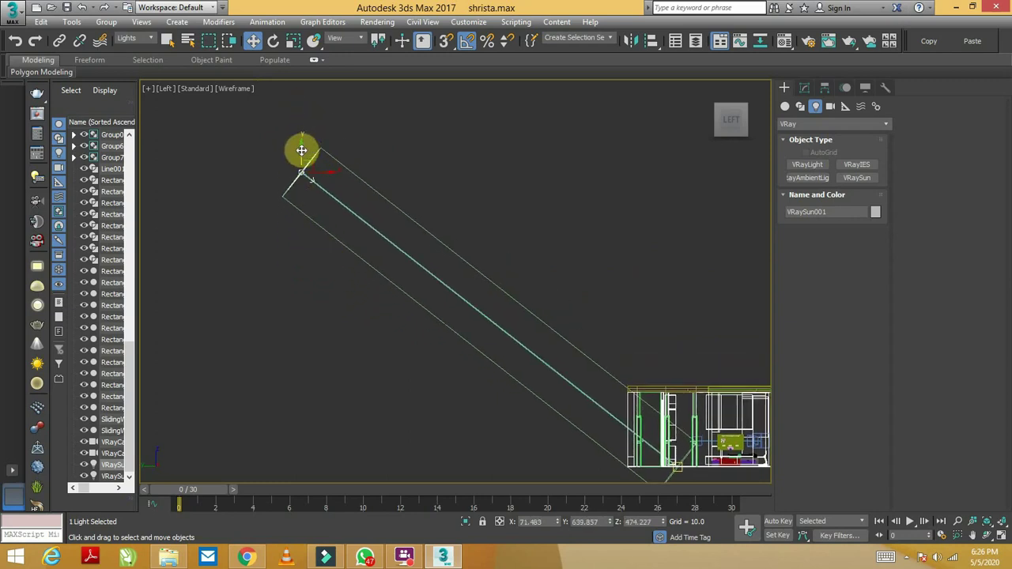
left_click_drag(301, 150, 233, 303)
middle_click_drag(375, 269, 447, 181)
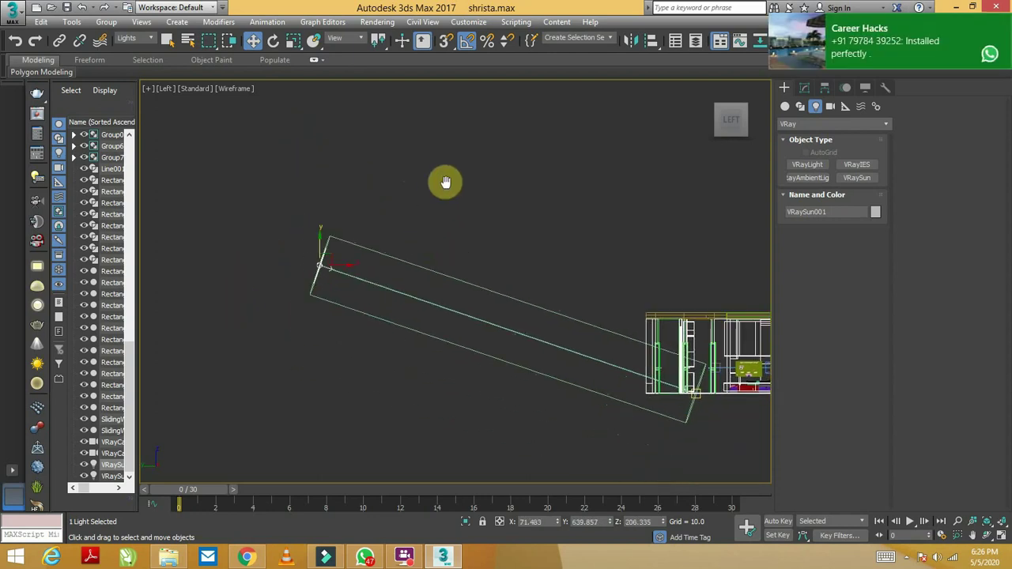
left_click_drag(324, 237, 309, 364)
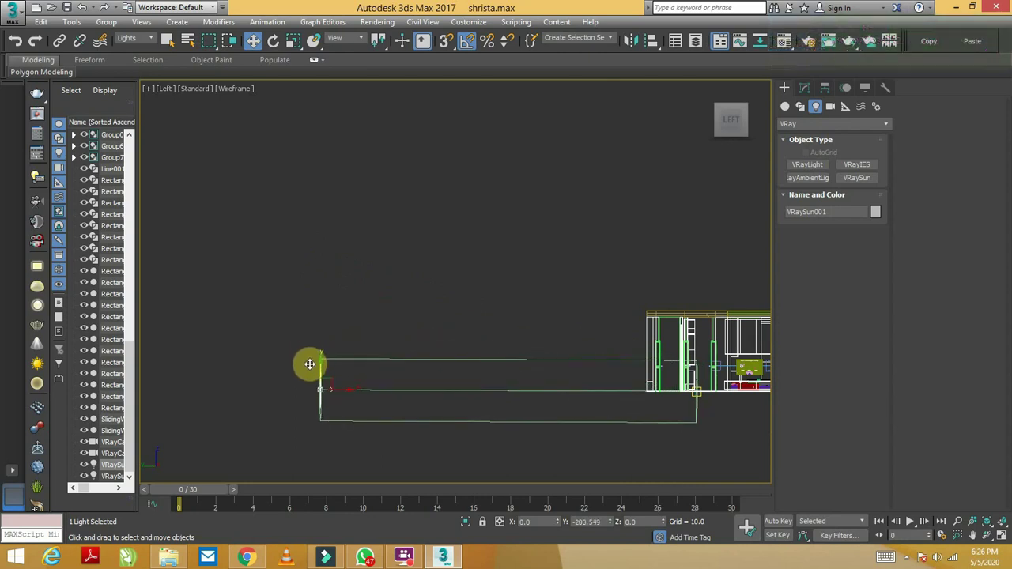
- Return to the maximized camera viewport
key("alt+w")
right_click(604, 458)
key("alt+w")
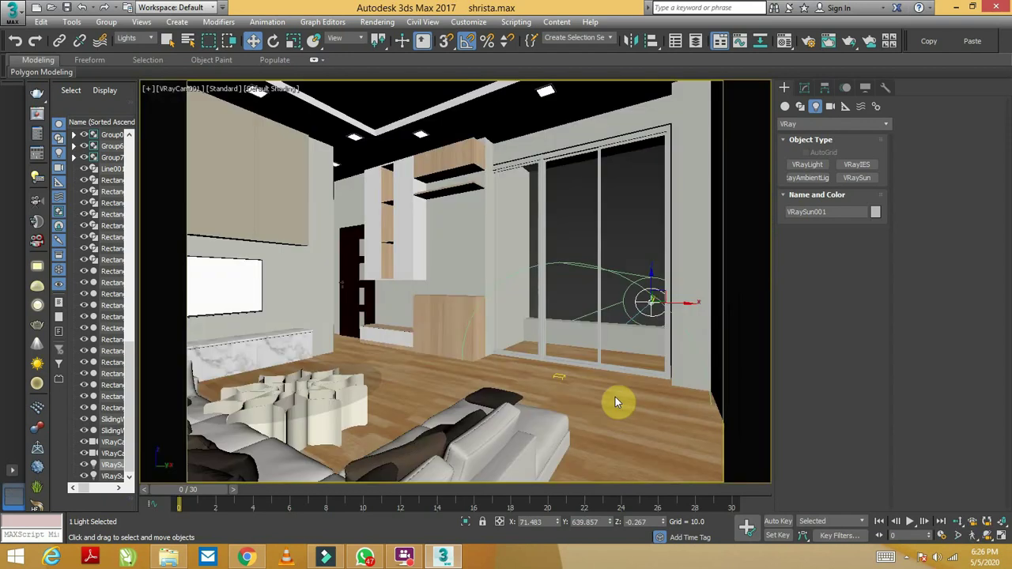
- Render the camera view with Shift+Q, stop once the dark sunset result shows, and close the frame buffer
key("shift+q")
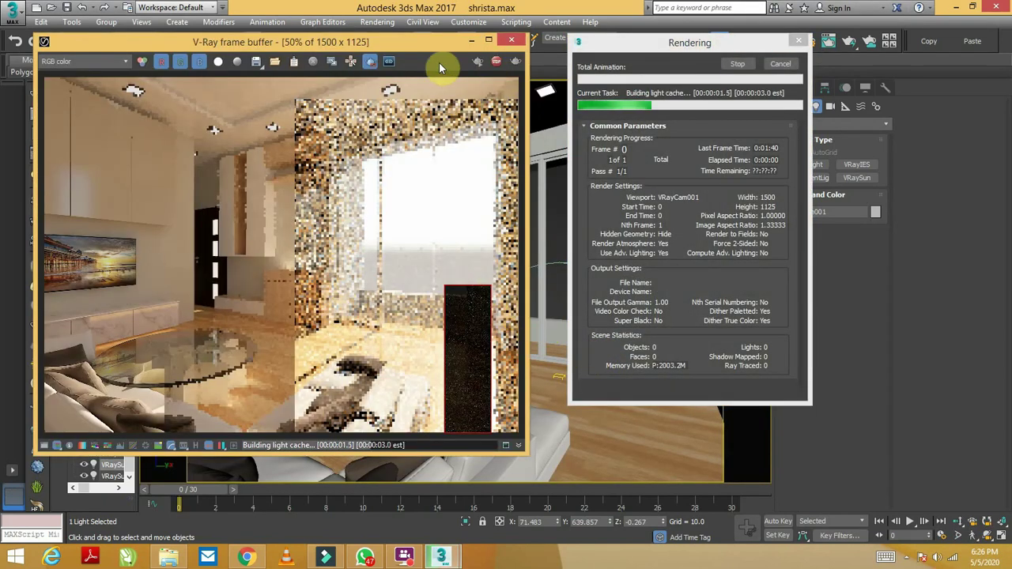
left_click(780, 63)
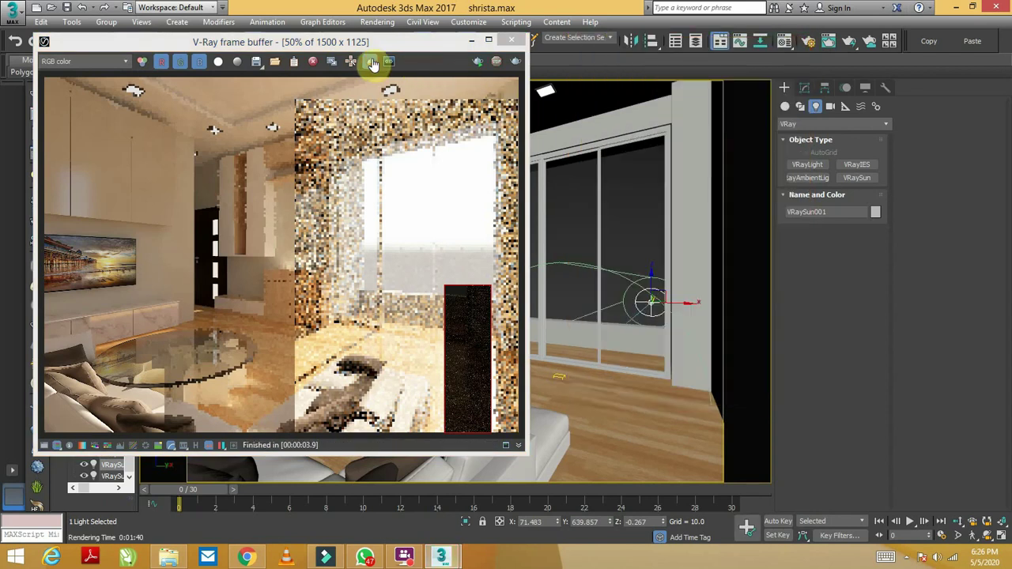
left_click(498, 62)
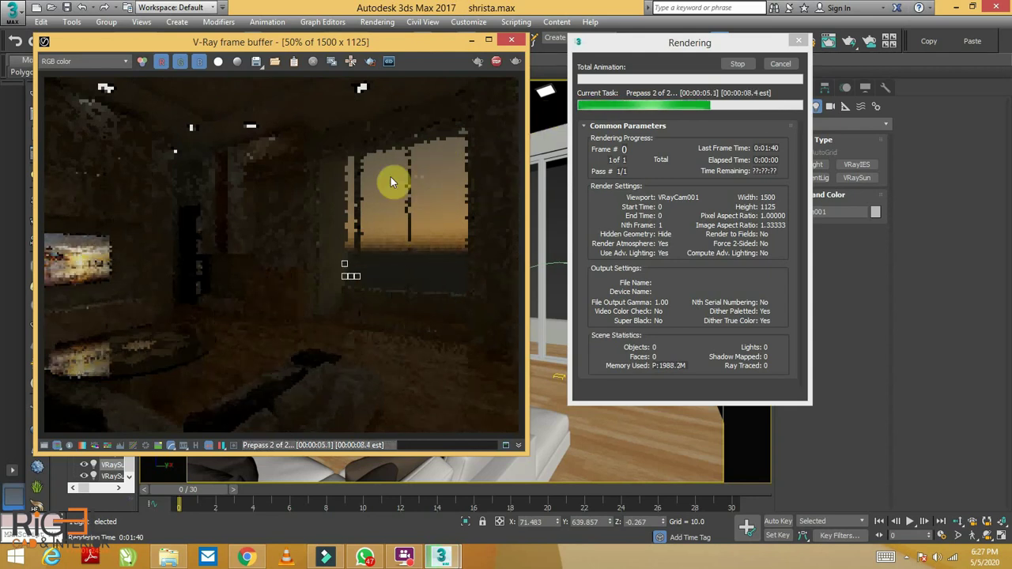
left_click(798, 40)
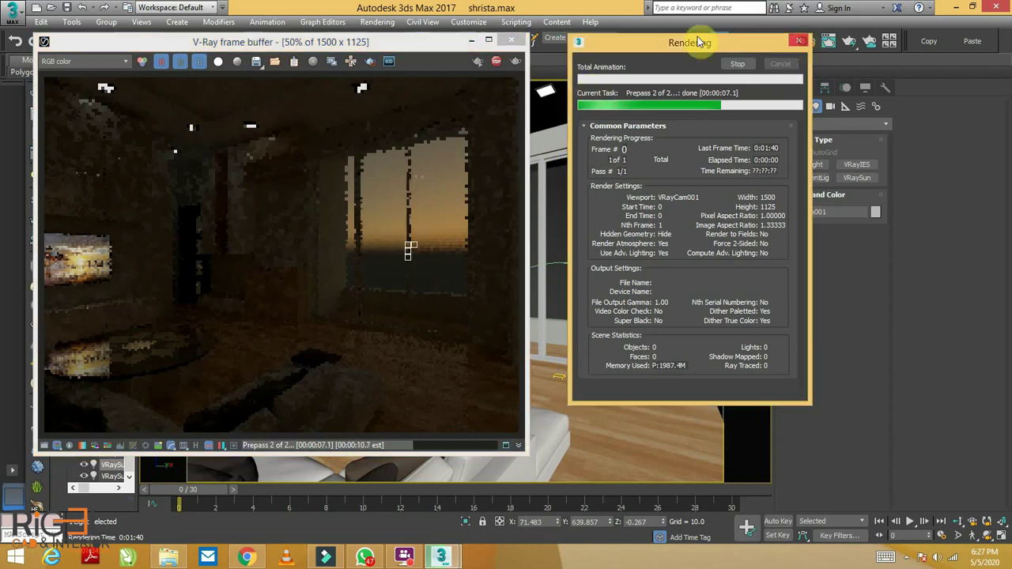
left_click(510, 43)
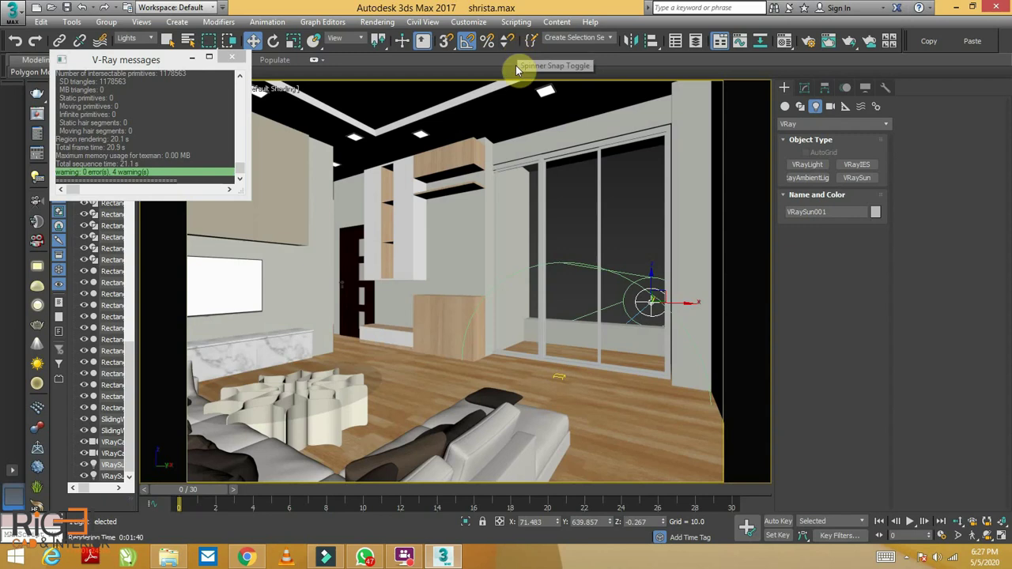
- Close the V-Ray messages and raise the VRaySun higher in the Left viewport
key("alt+w")
left_click(234, 59)
left_click_drag(547, 231, 538, 158)
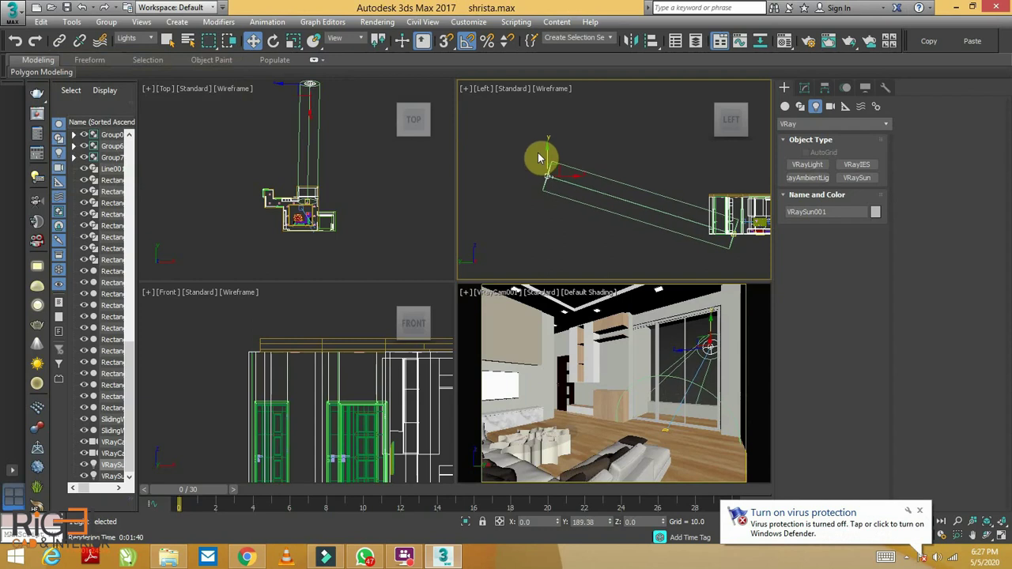
left_click_drag(538, 158, 540, 153)
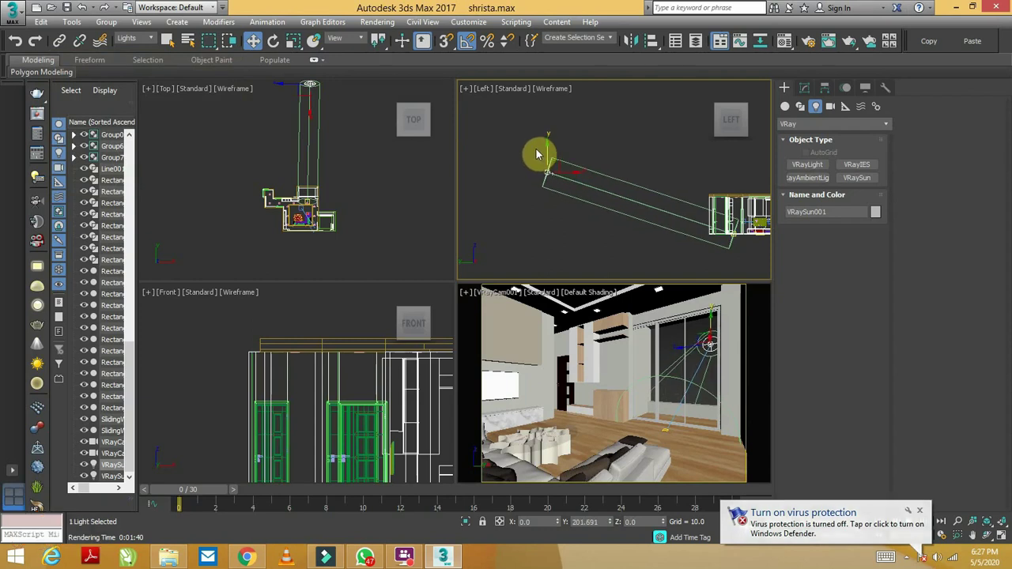
- Maximize the camera view and render it, stopping the render partway
right_click(648, 367)
key("alt+w")
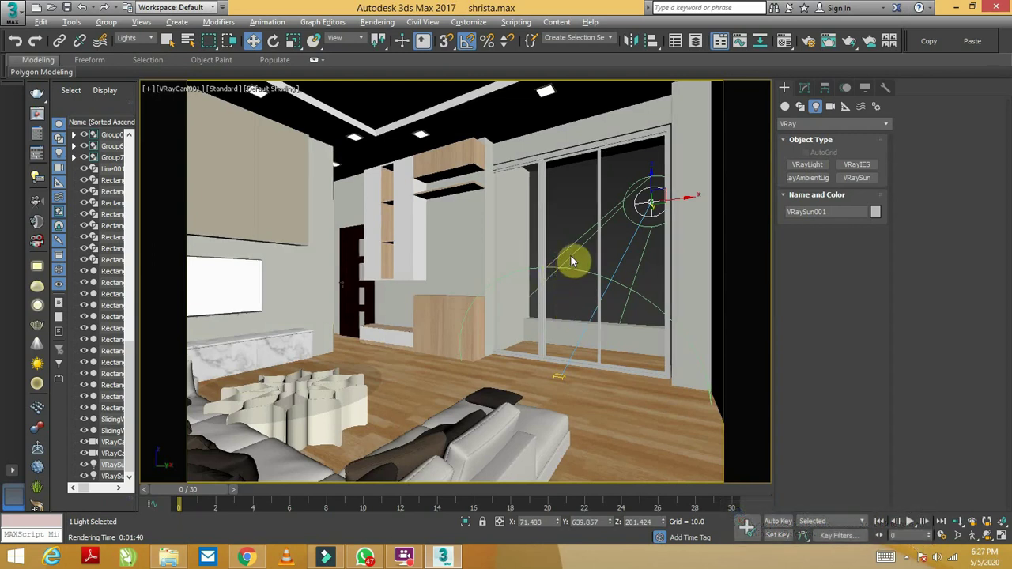
key("shift+q")
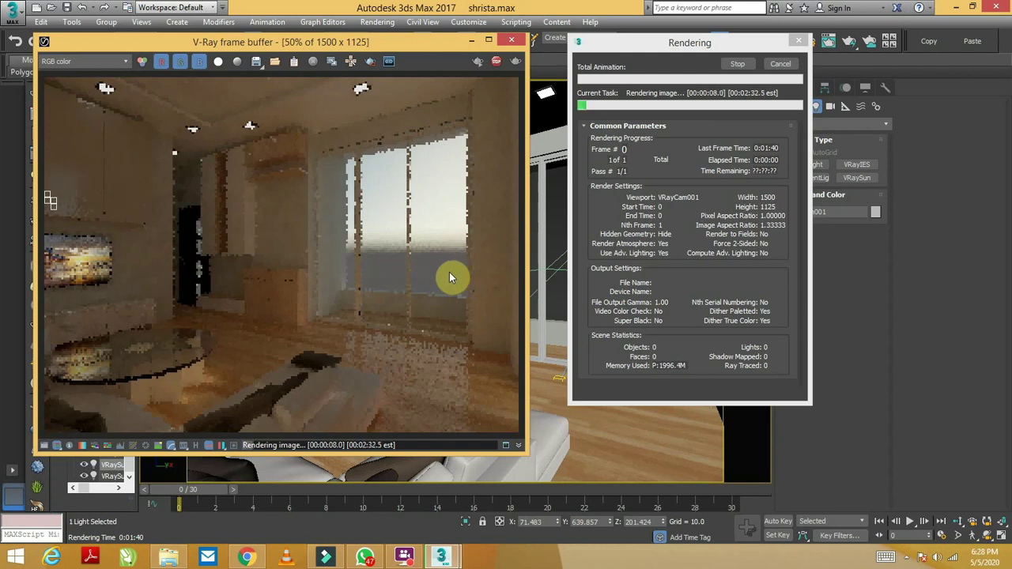
left_click(798, 39)
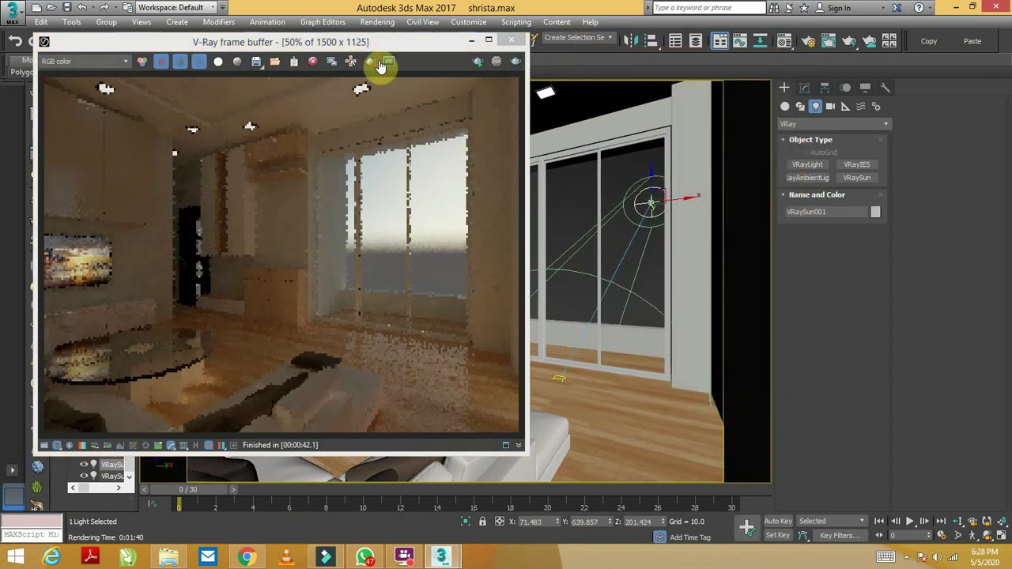
- Render a larger region over the window, then close the progress dialog, frame buffer and V-Ray messages
left_click_drag(307, 97, 461, 423)
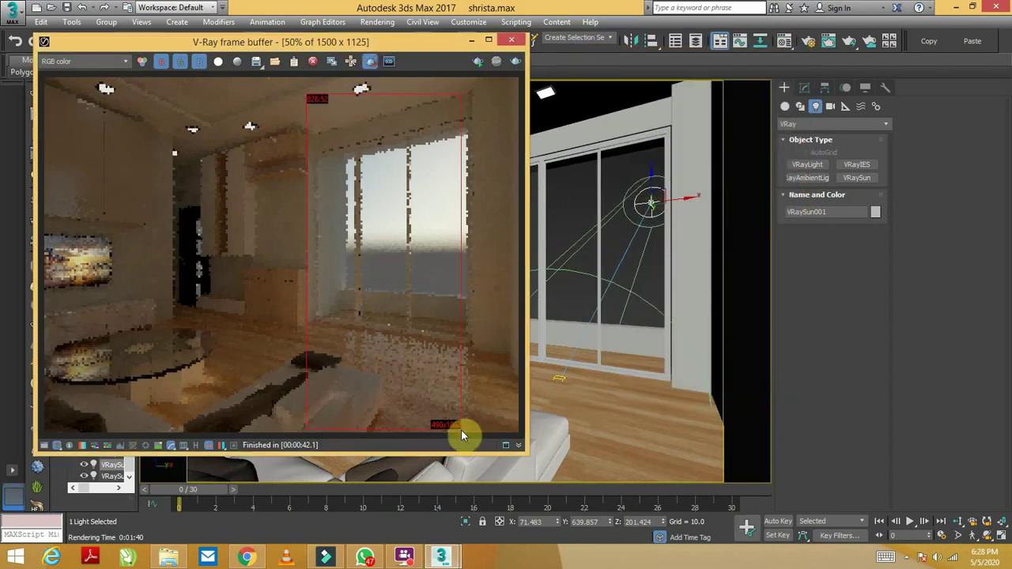
key("shift+q")
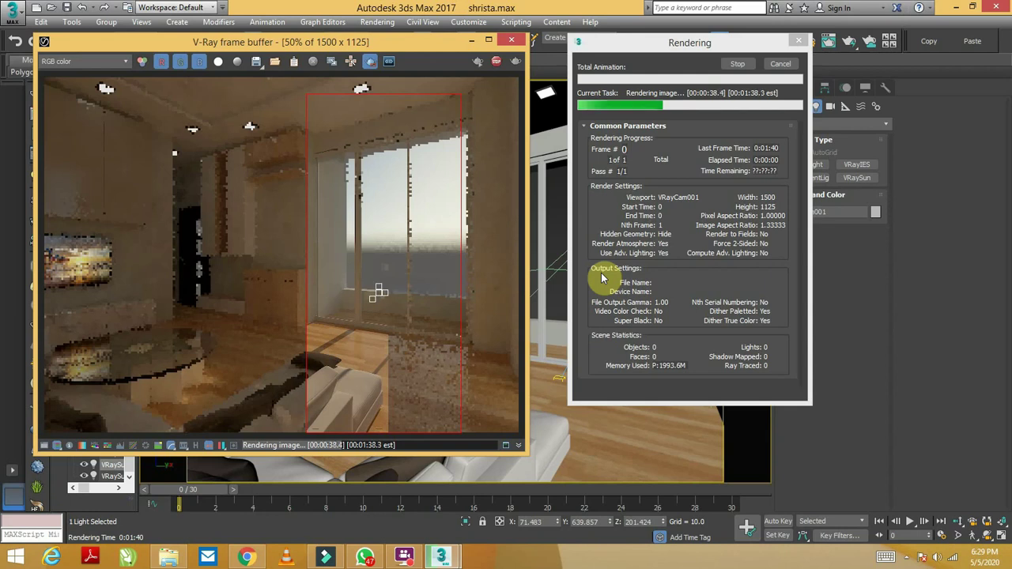
left_click(799, 41)
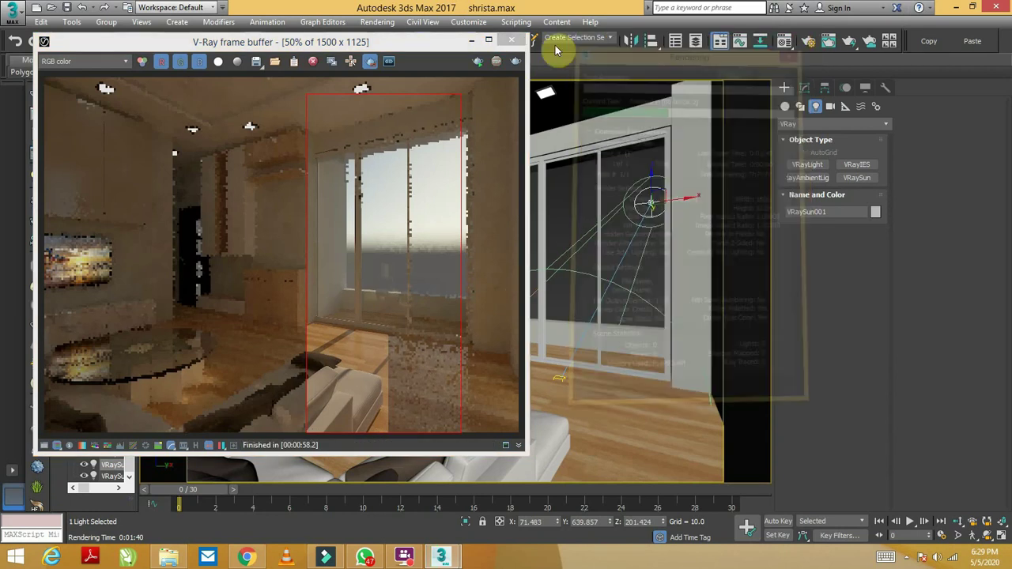
left_click(510, 40)
left_click(230, 60)
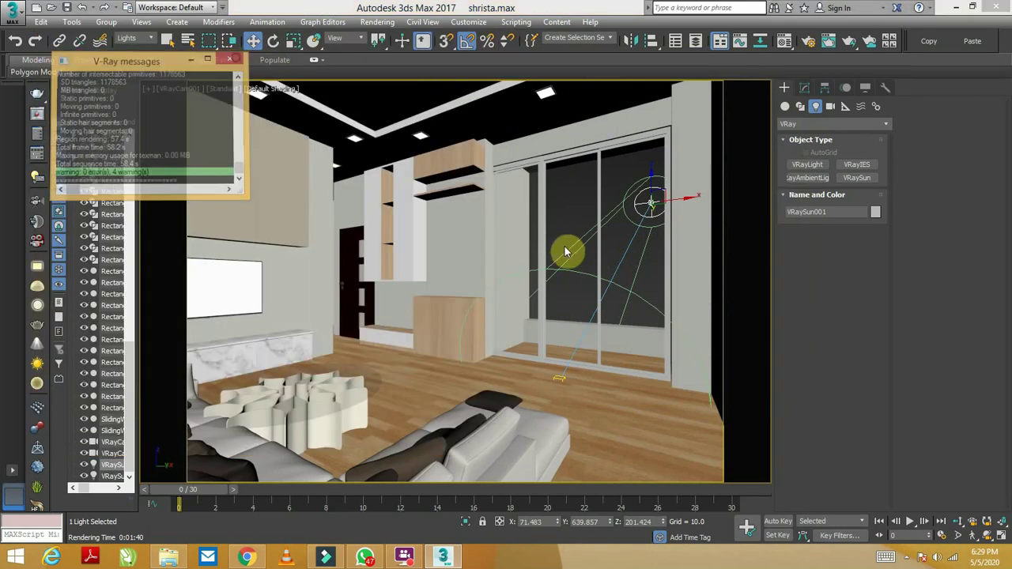
- Move VRaySun001 up to Z 375.97 in the Left viewport and restore the full-size camera view
key("alt+w")
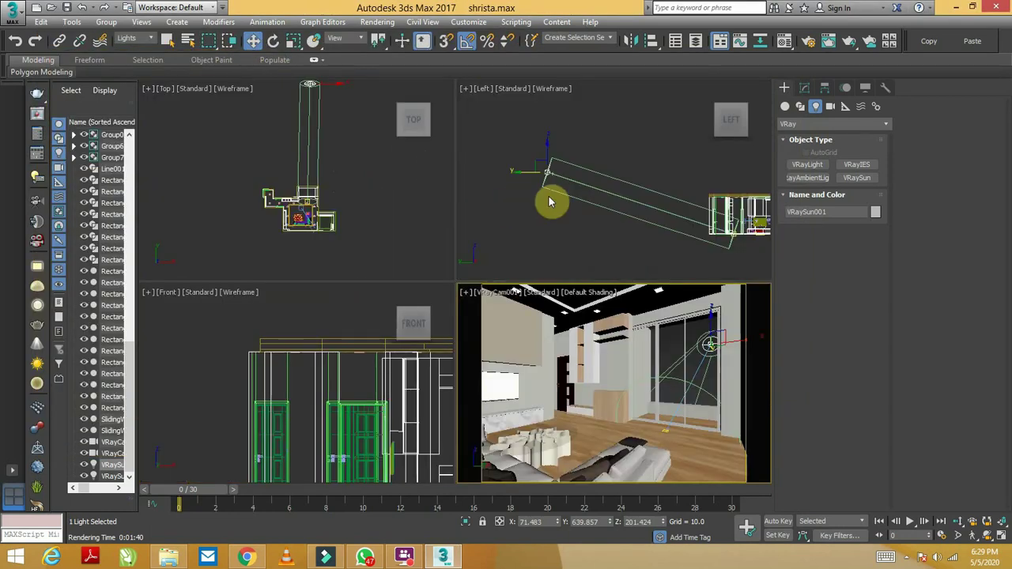
left_click(547, 200)
left_click_drag(547, 200, 550, 156)
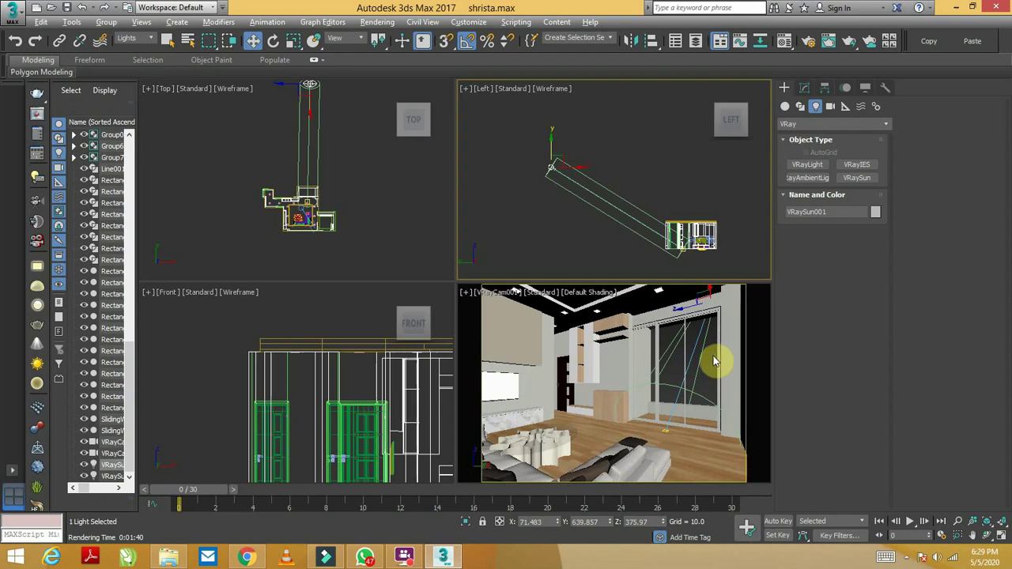
key("alt+w")
middle_click_drag(656, 292, 644, 287)
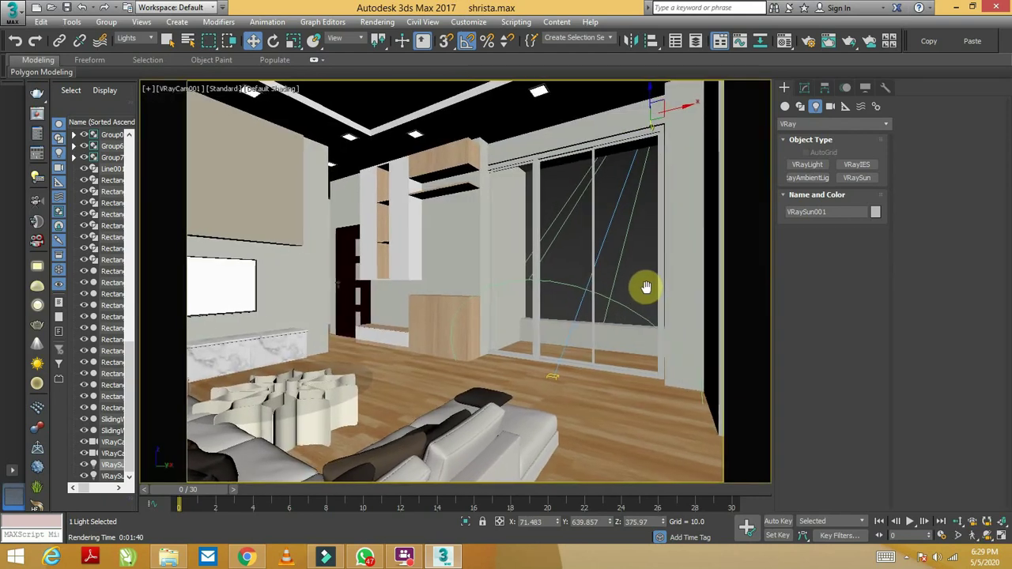
- Set the VRaySun's ozone to 0.35, then start an interactive V-Ray render from Render Setup
left_click(804, 88)
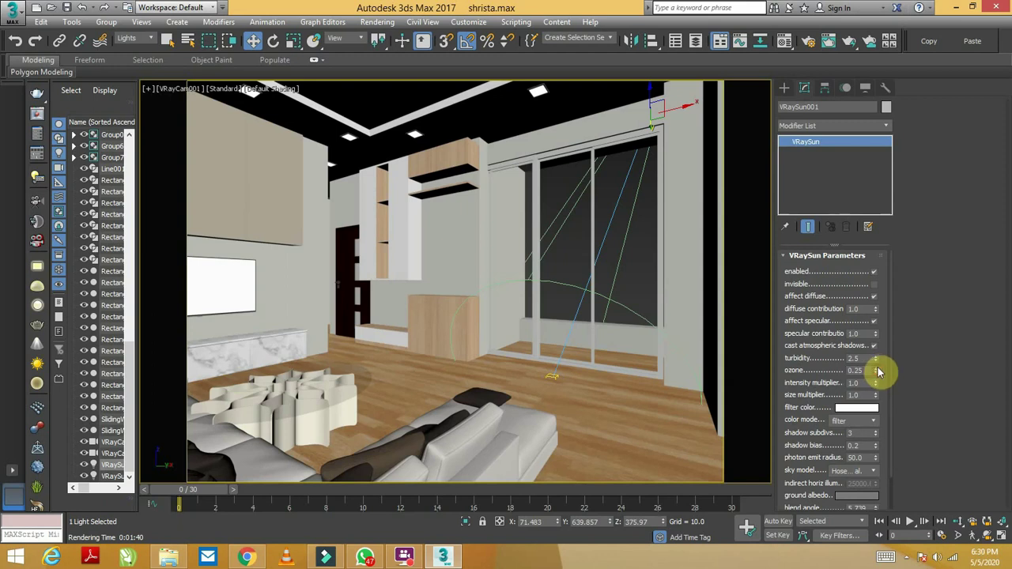
left_click_drag(876, 370, 877, 378)
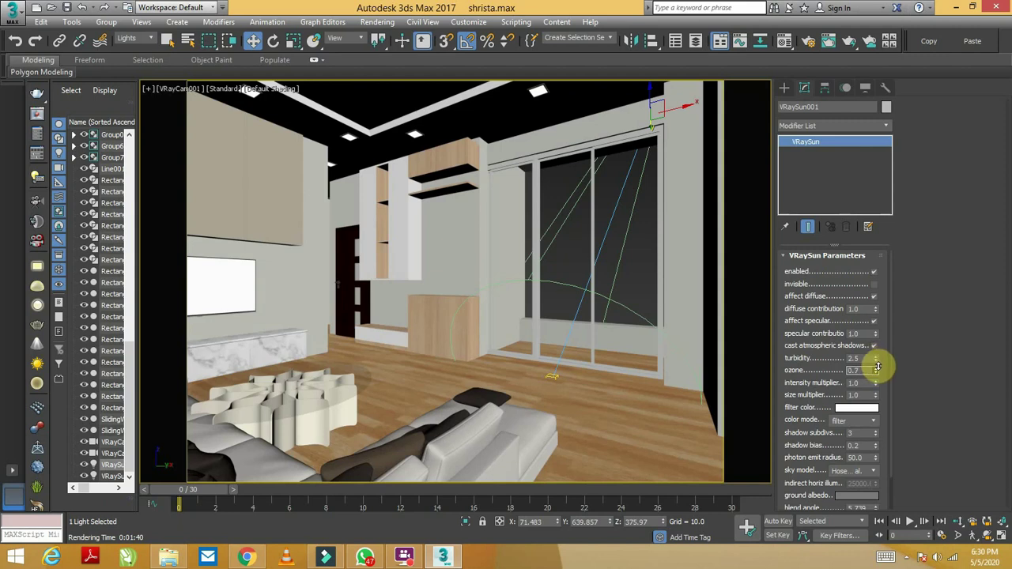
left_click(871, 371)
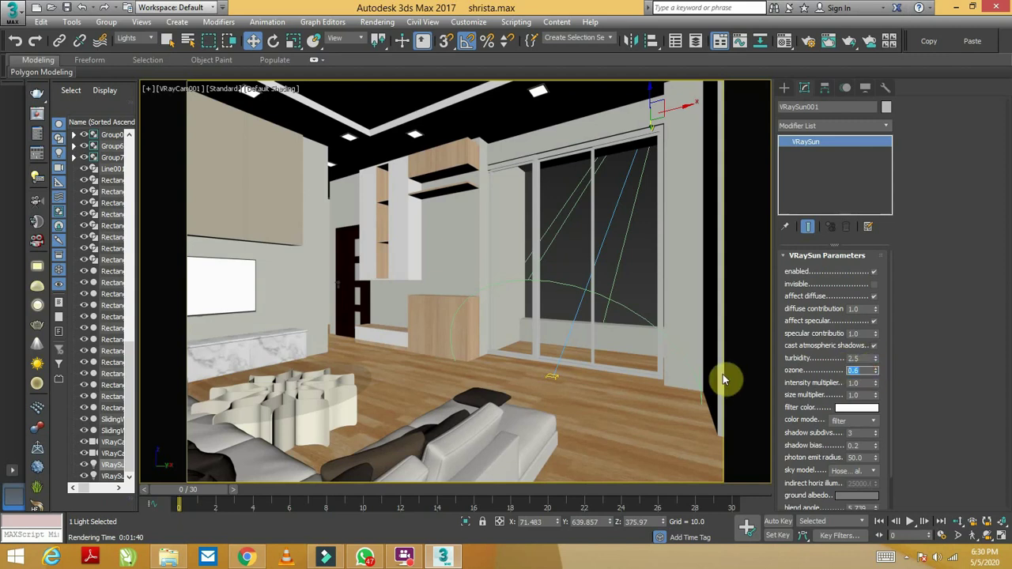
type(".35")
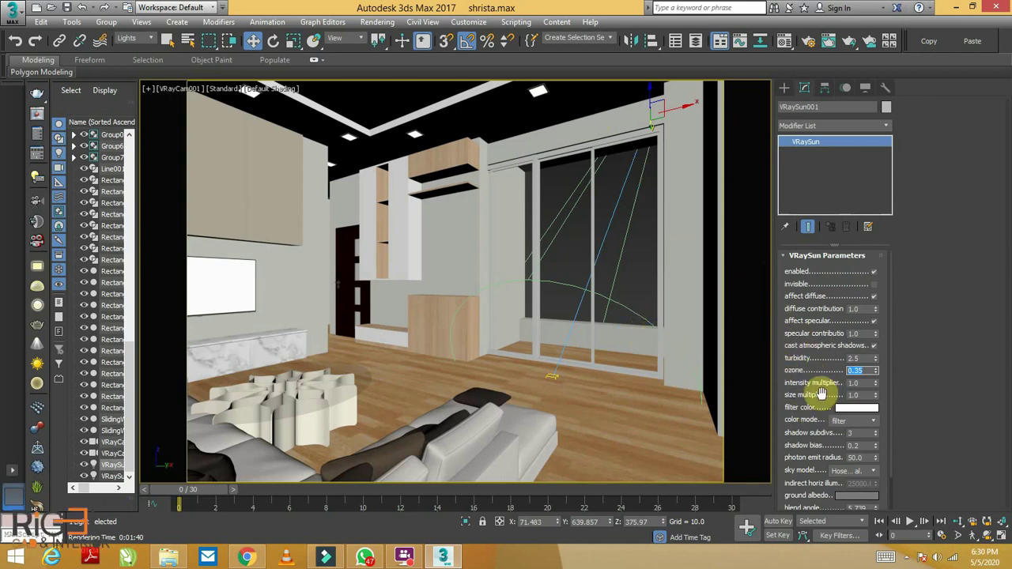
left_click(653, 98)
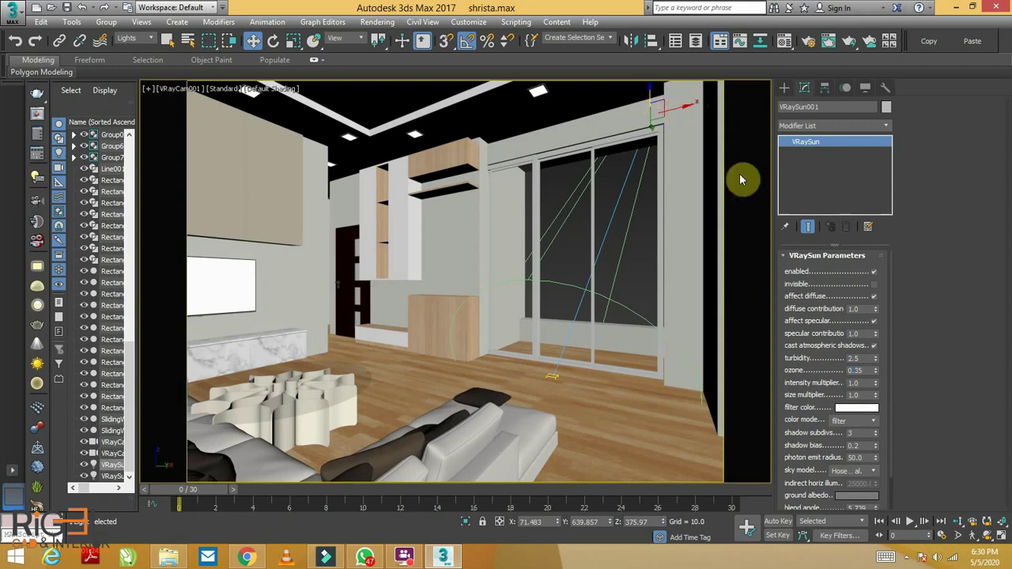
left_click(809, 41)
left_click(855, 232)
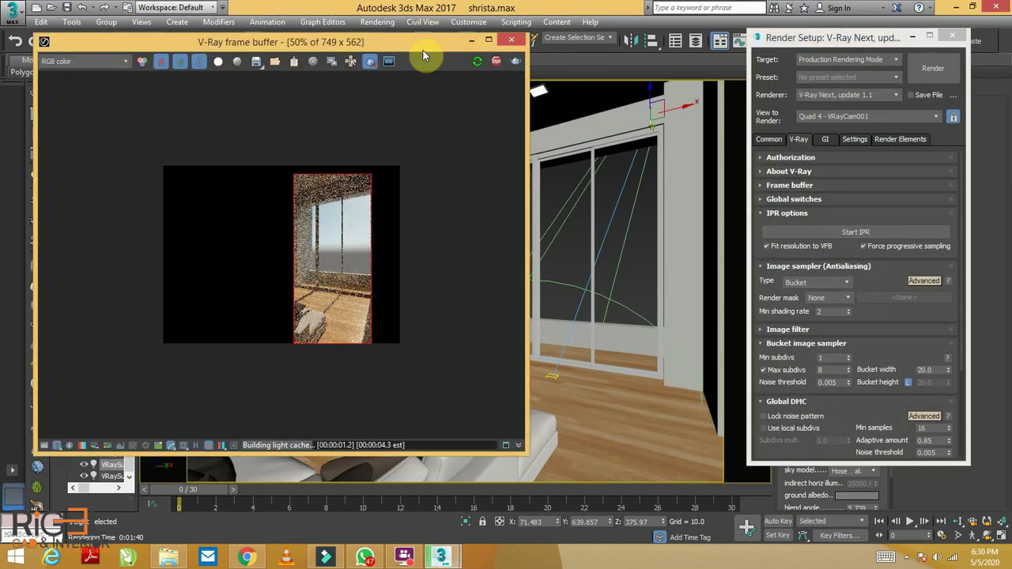
- View the interactive render at 100% and give the sun size multiplier about 5.4 with colour mode direct
double_click(385, 246)
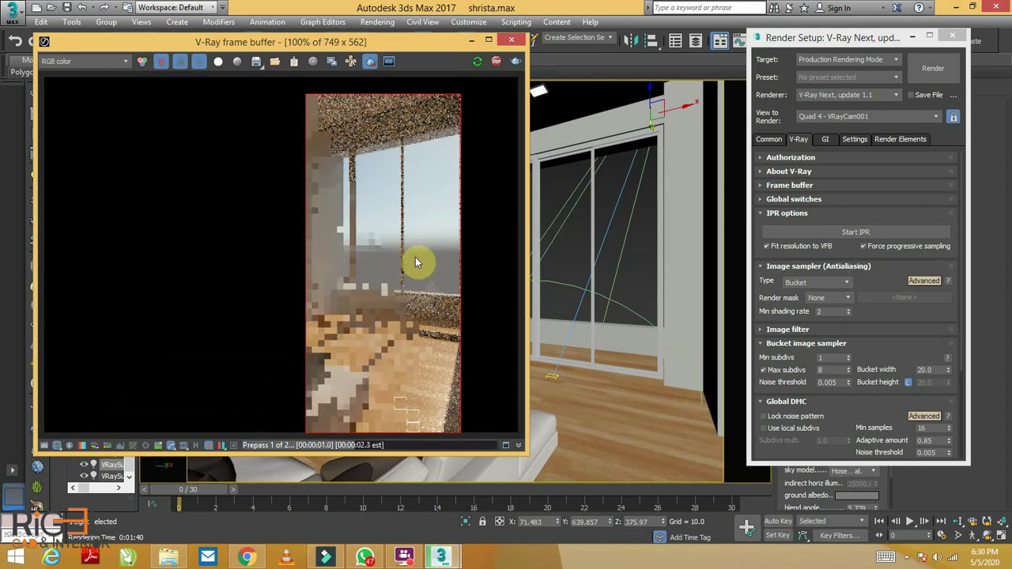
left_click_drag(902, 37, 669, 179)
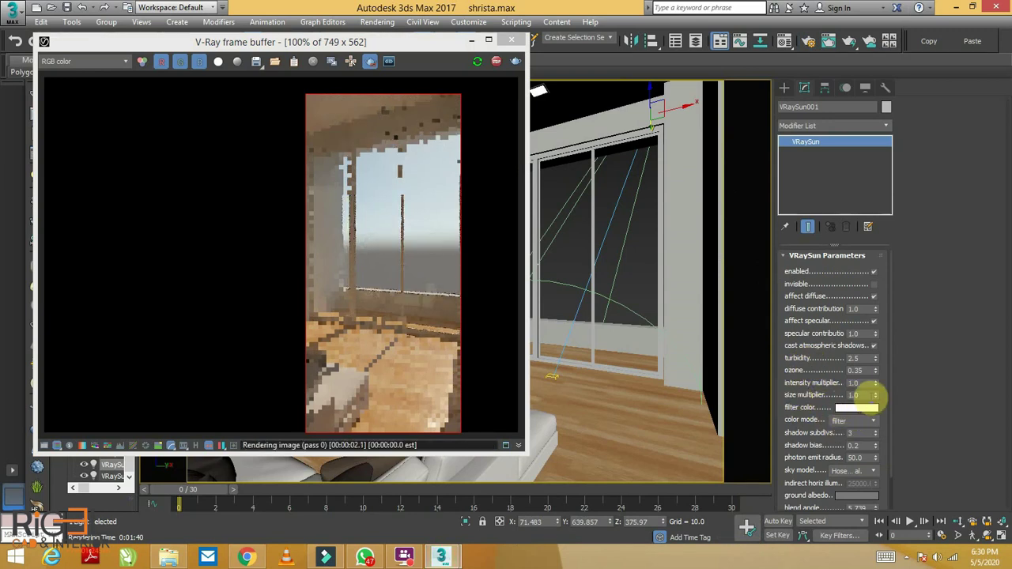
left_click_drag(875, 396, 870, 322)
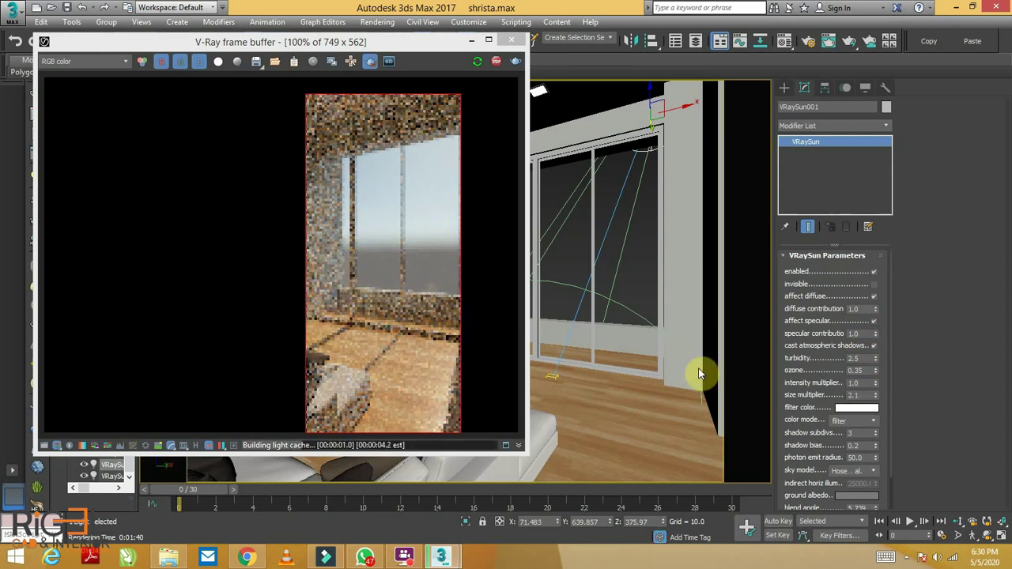
left_click_drag(875, 395, 867, 293)
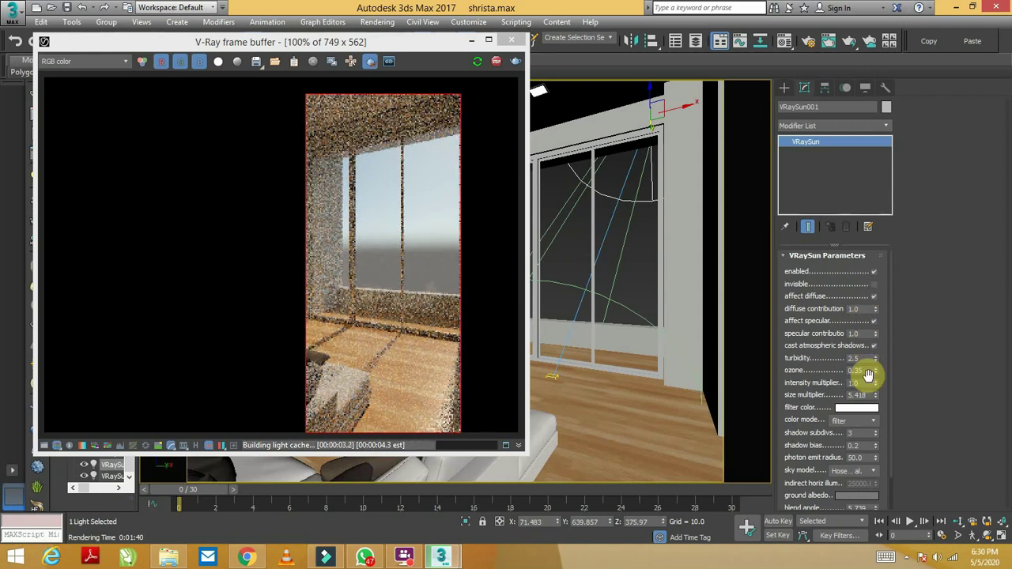
left_click(849, 422)
left_click(849, 435)
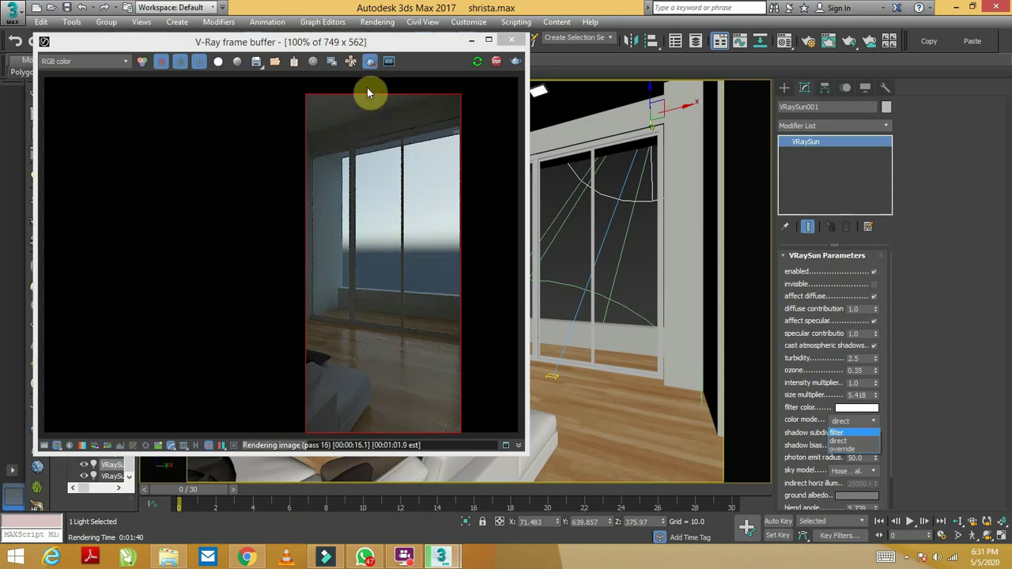
left_click(367, 63)
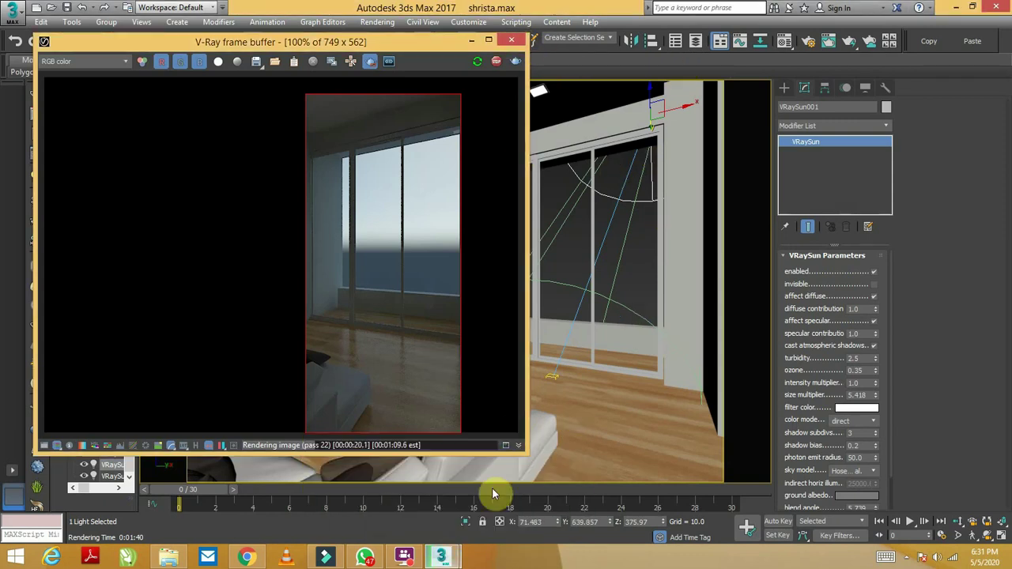
- Re-render the whole frame at 618x464, try override, settle on filter colour mode, intensity 1.25
key("shift+q")
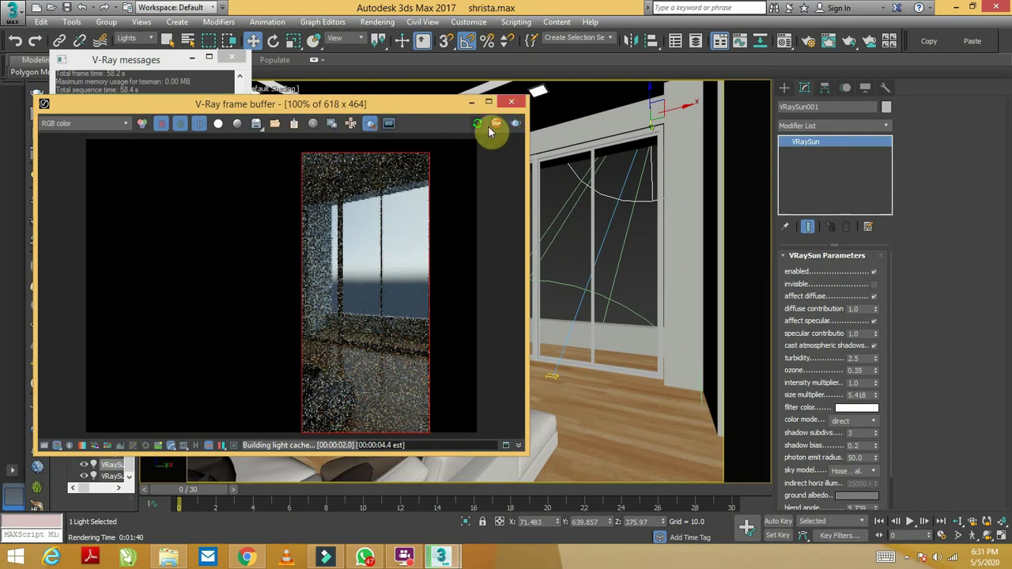
left_click(386, 125)
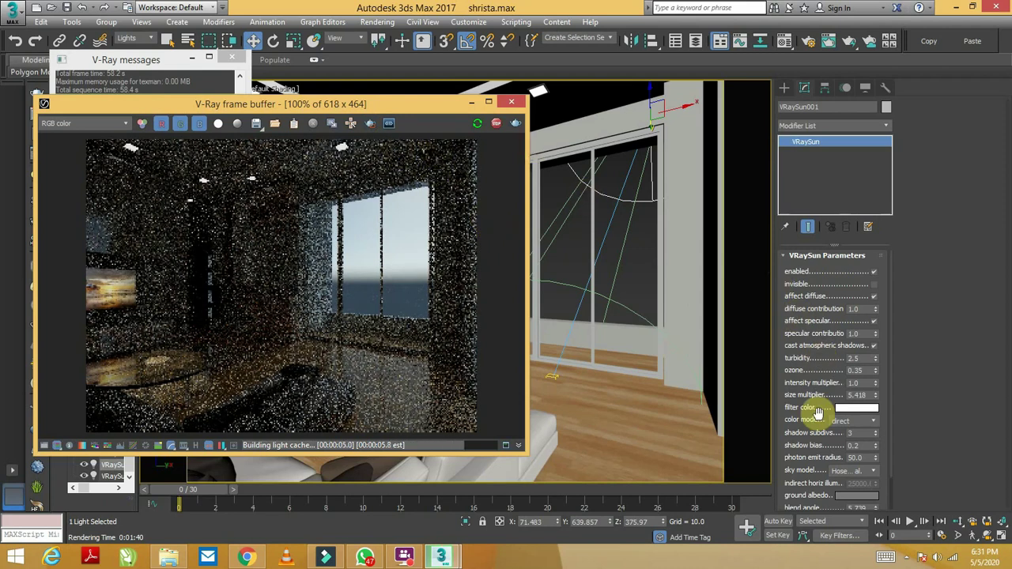
left_click(854, 427)
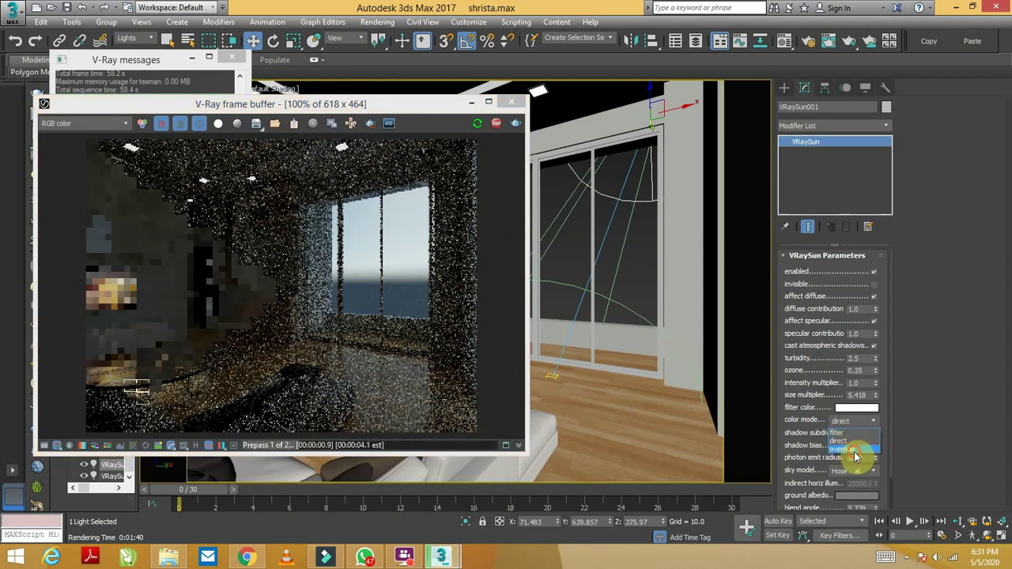
left_click(854, 447)
left_click(858, 421)
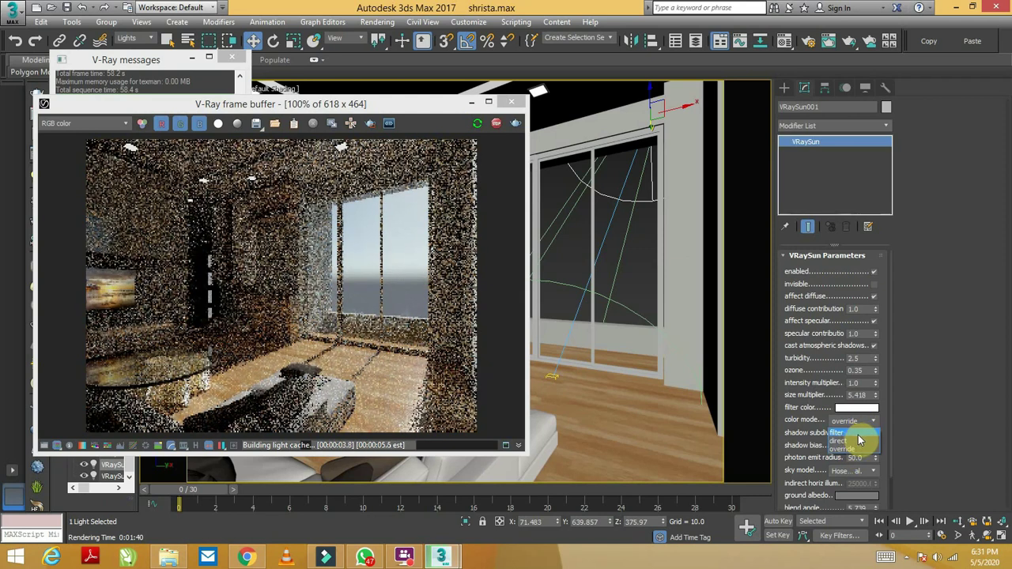
left_click(855, 434)
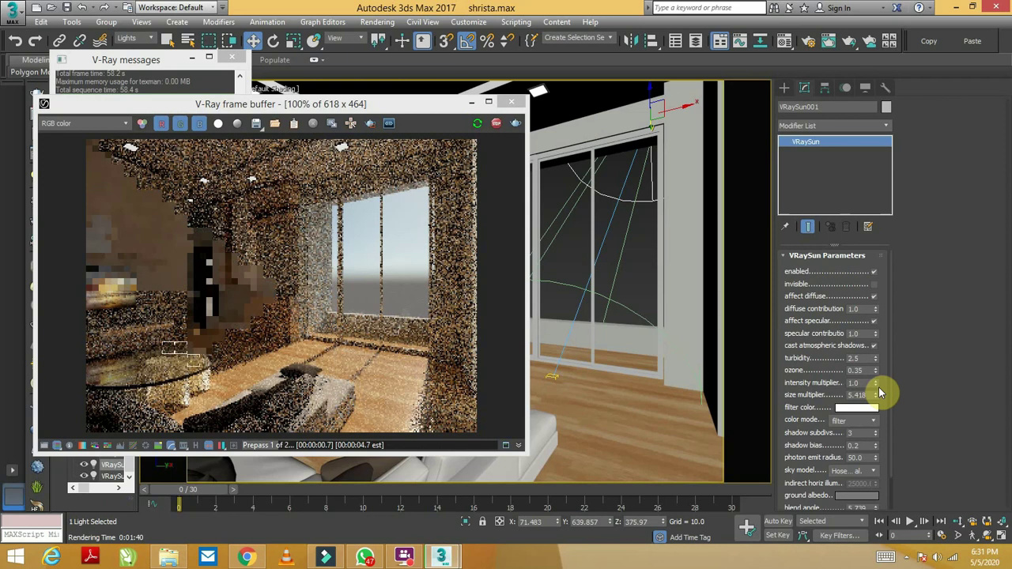
left_click_drag(875, 384, 875, 367)
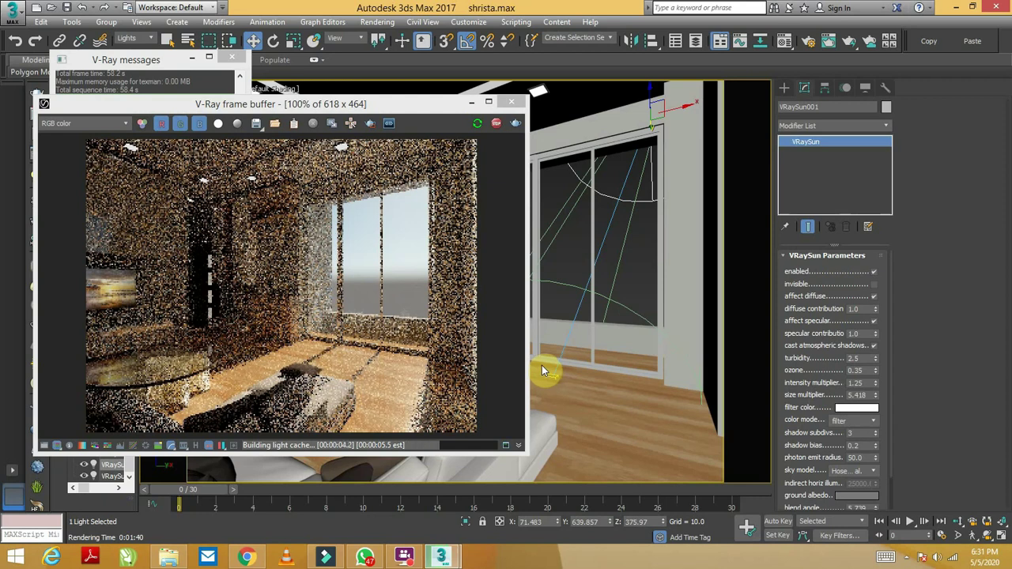
- Draw a render region on the floor below the window and raise sun intensity to 1.862
left_click(370, 122)
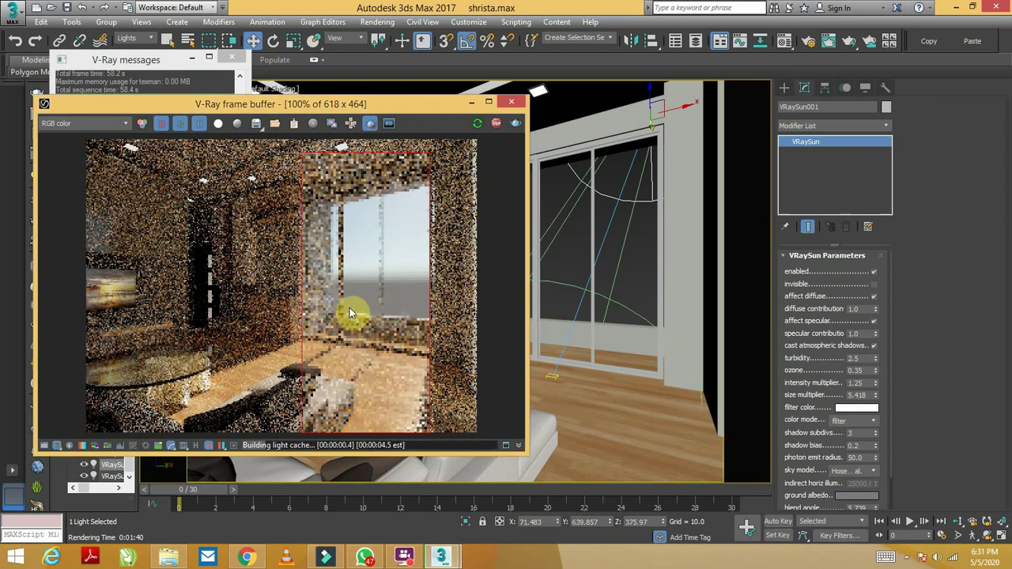
left_click_drag(346, 305, 399, 411)
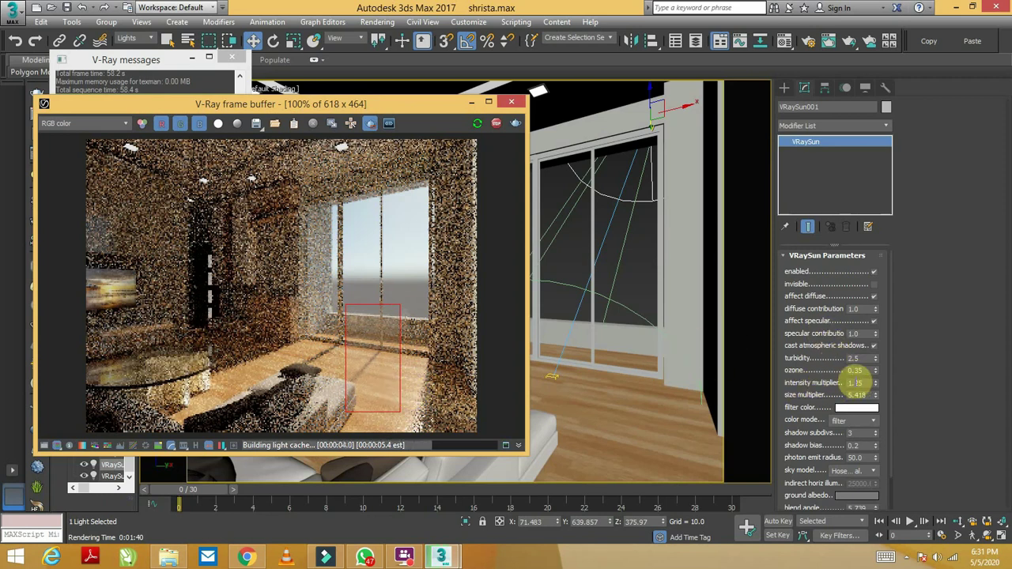
left_click_drag(876, 385, 870, 350)
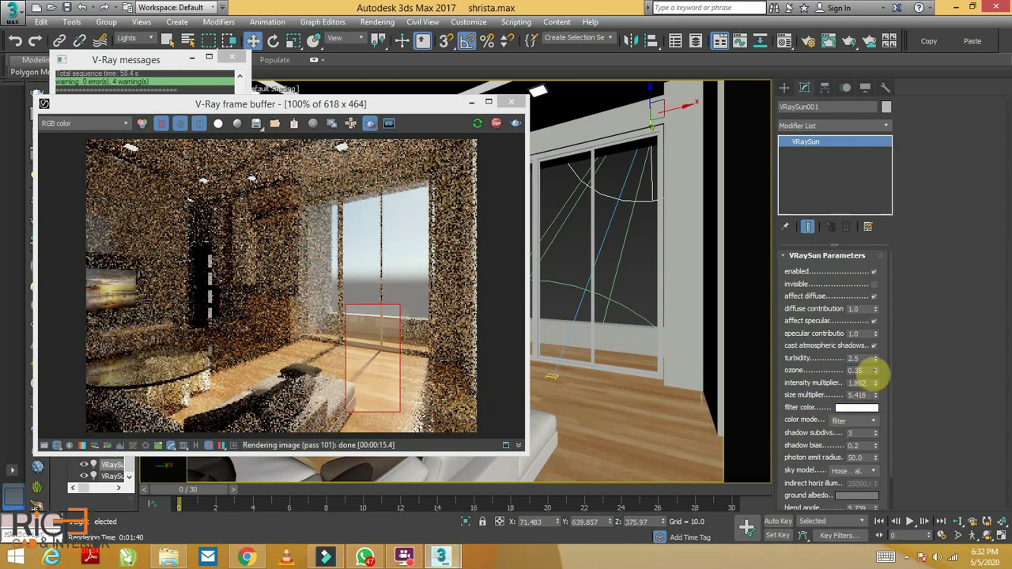
- Close the frame buffer and messages window, then render VRayCam001 at 1500x1125 via F10
left_click(506, 109)
left_click(239, 43)
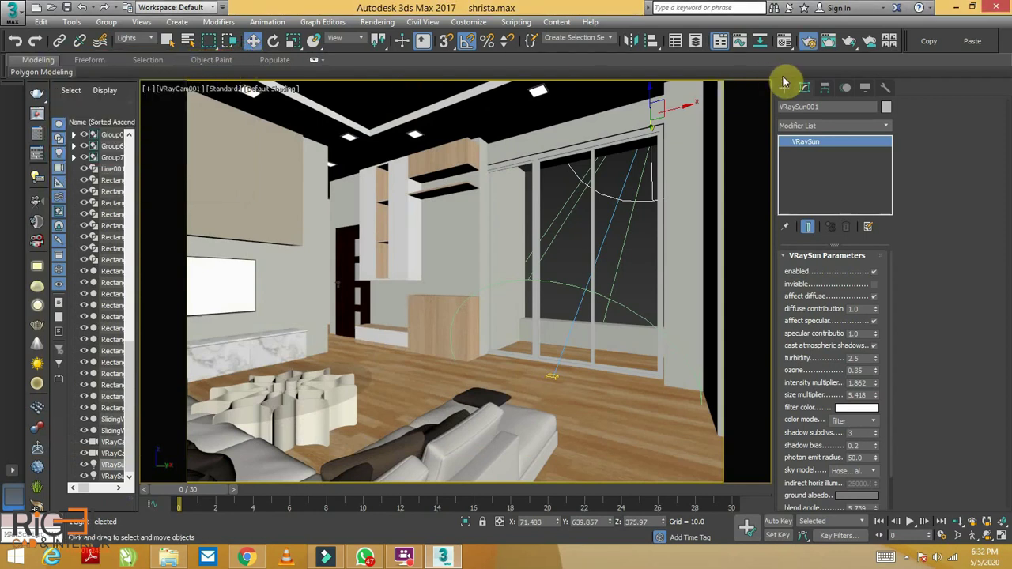
key("F10")
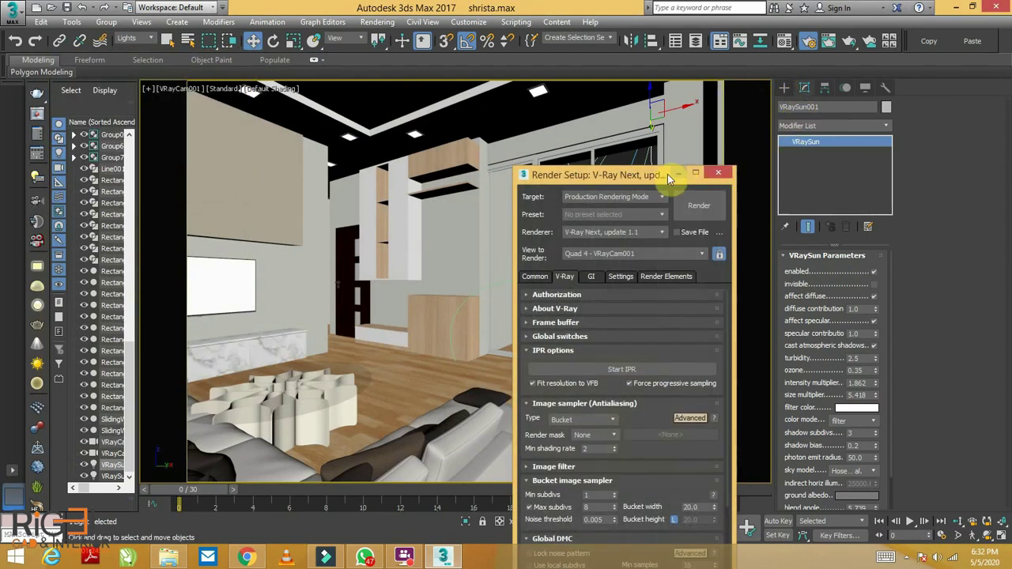
left_click_drag(652, 174, 646, 102)
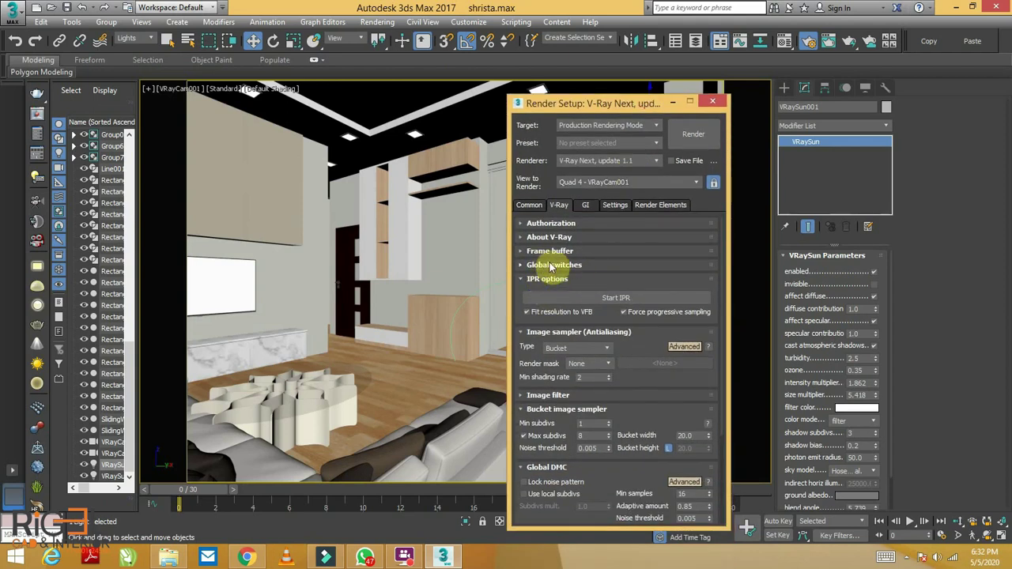
left_click_drag(608, 110, 615, 76)
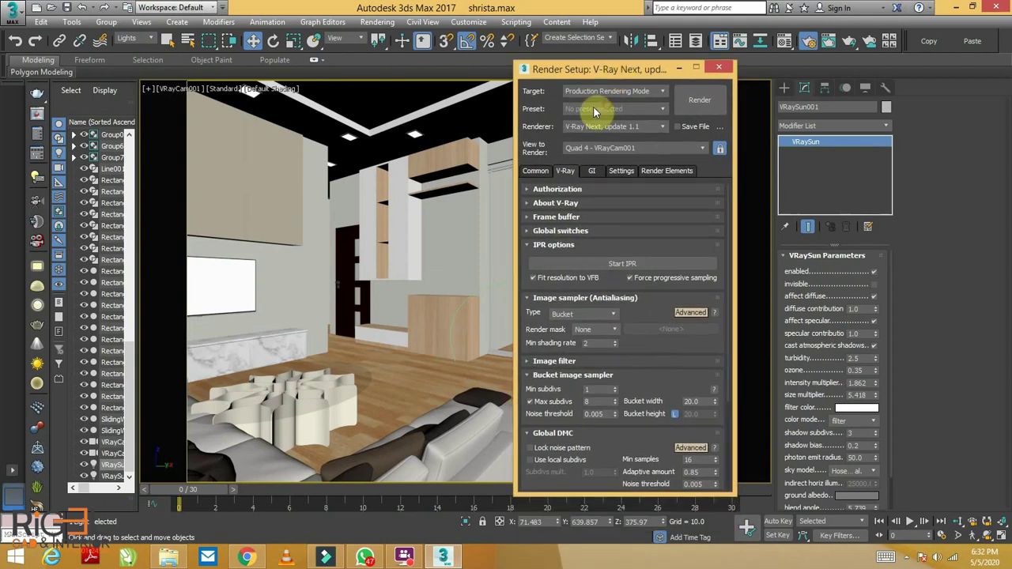
left_click(702, 99)
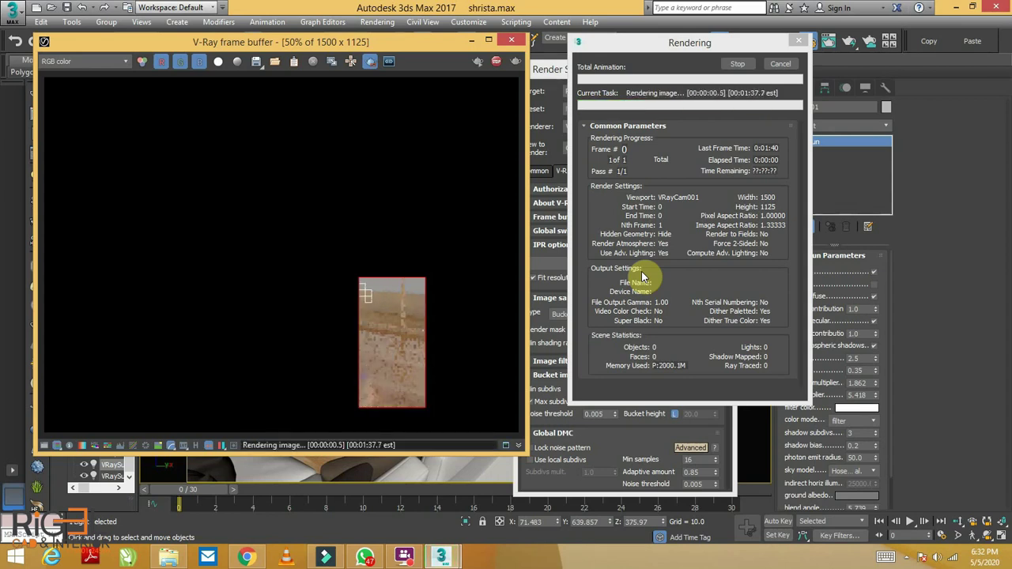
- Abort and restart the 1500x1125 render, then maximize the V-Ray frame buffer window
left_click(798, 40)
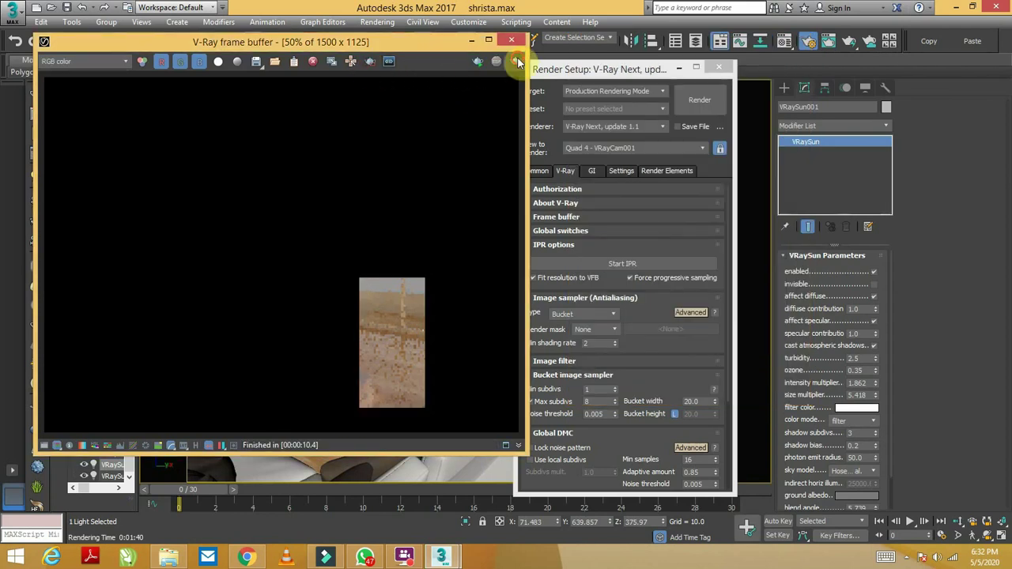
left_click(518, 61)
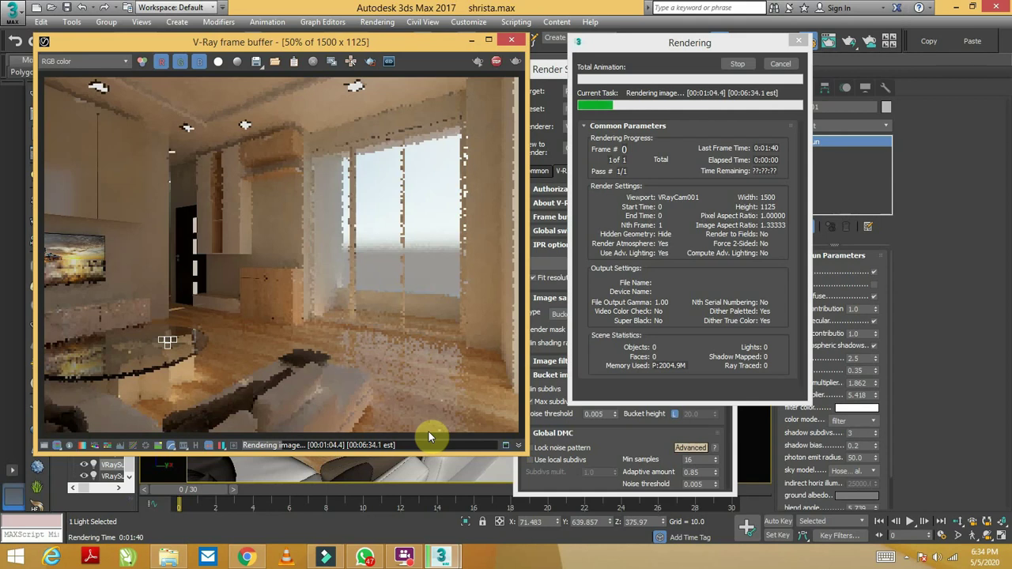
left_click(907, 557)
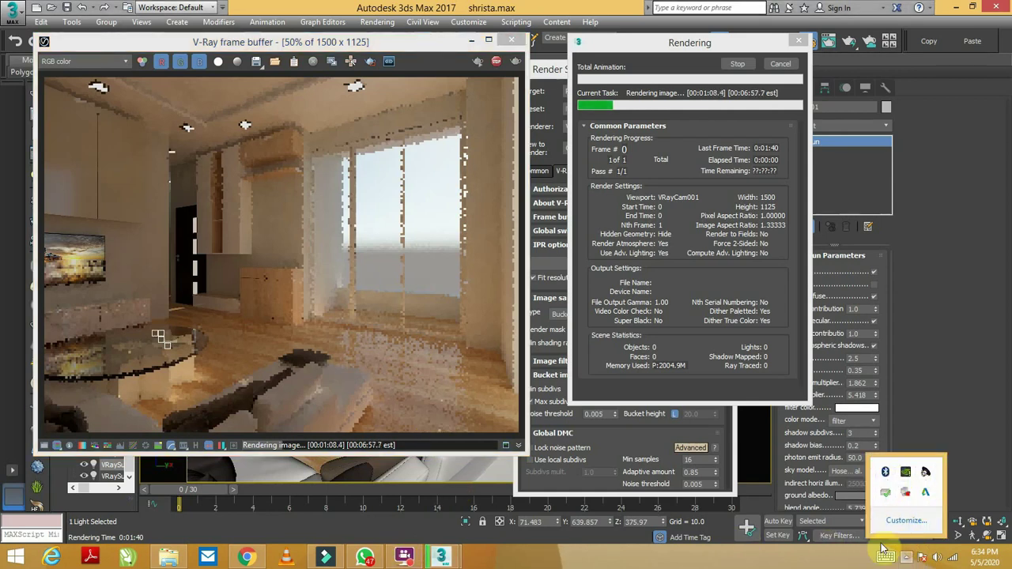
left_click(404, 557)
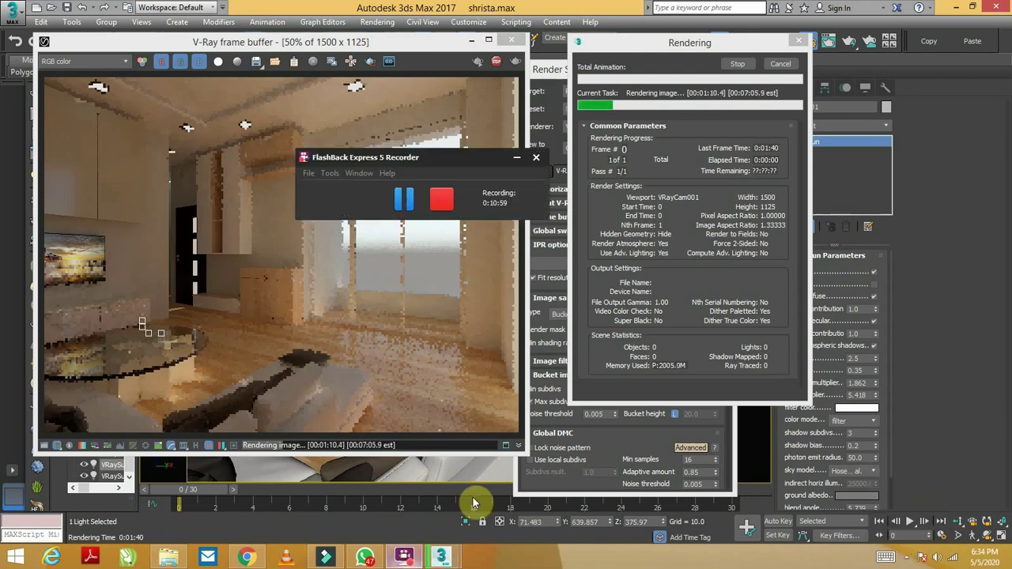
left_click(407, 201)
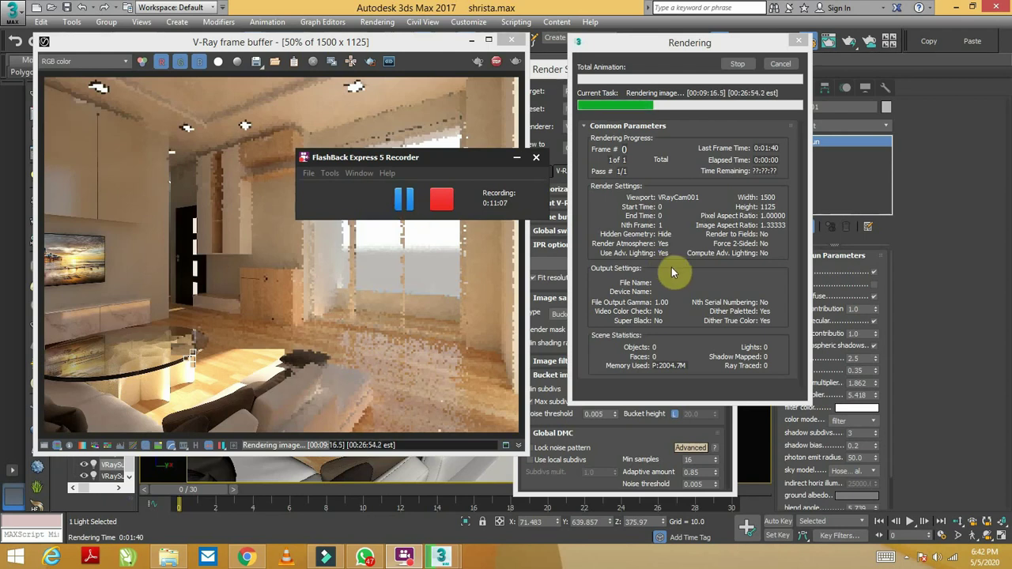
left_click(340, 352)
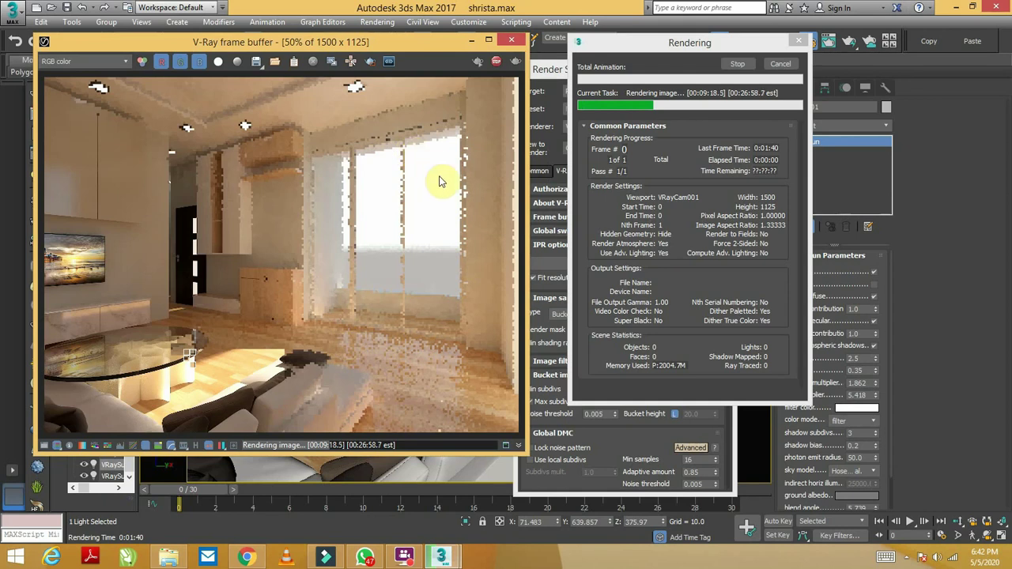
left_click(489, 40)
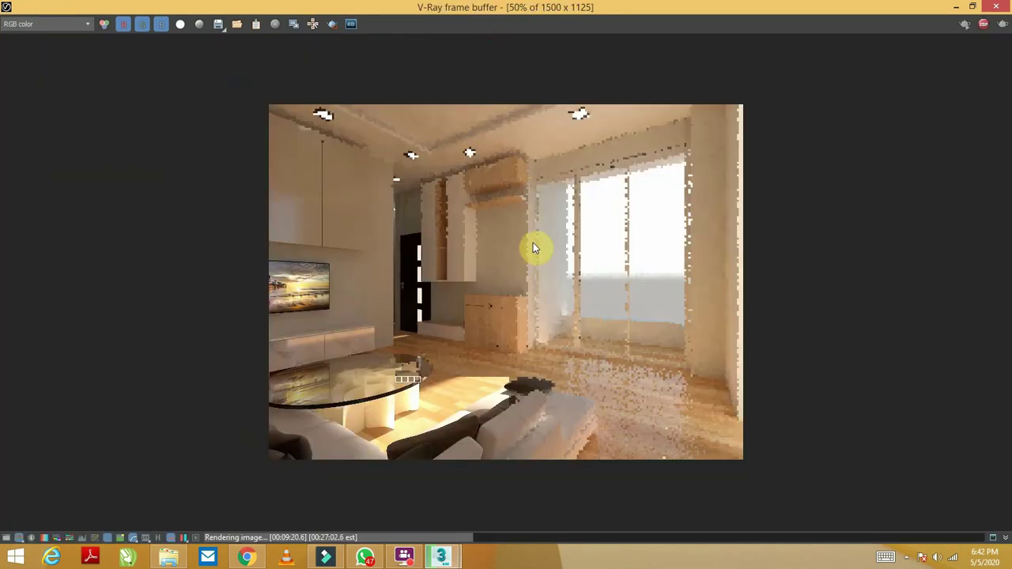
scroll(557, 276, "up", 1)
scroll(557, 271, "down", 1)
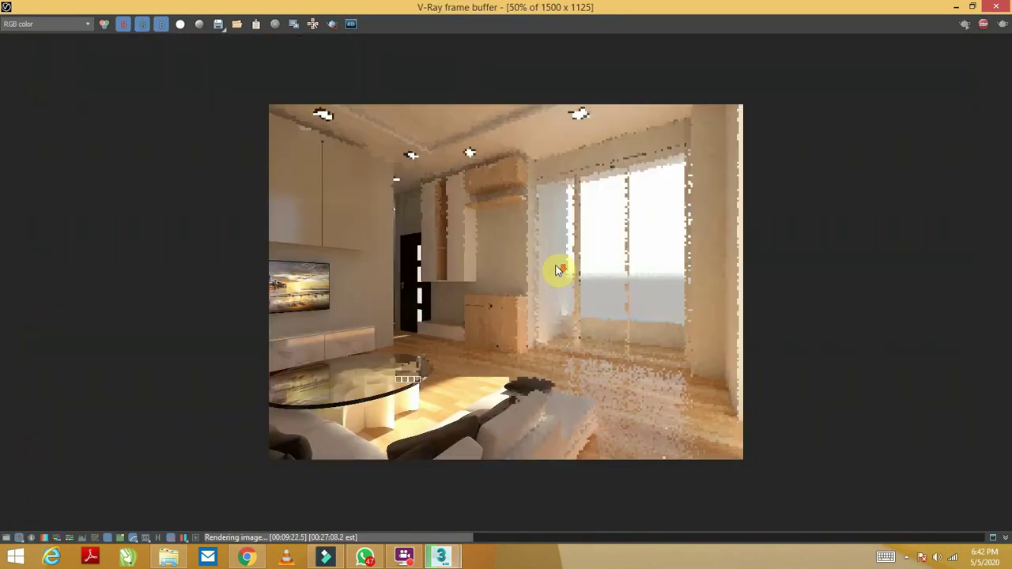
scroll(557, 271, "down", 1)
scroll(557, 271, "up", 1)
left_click(972, 6)
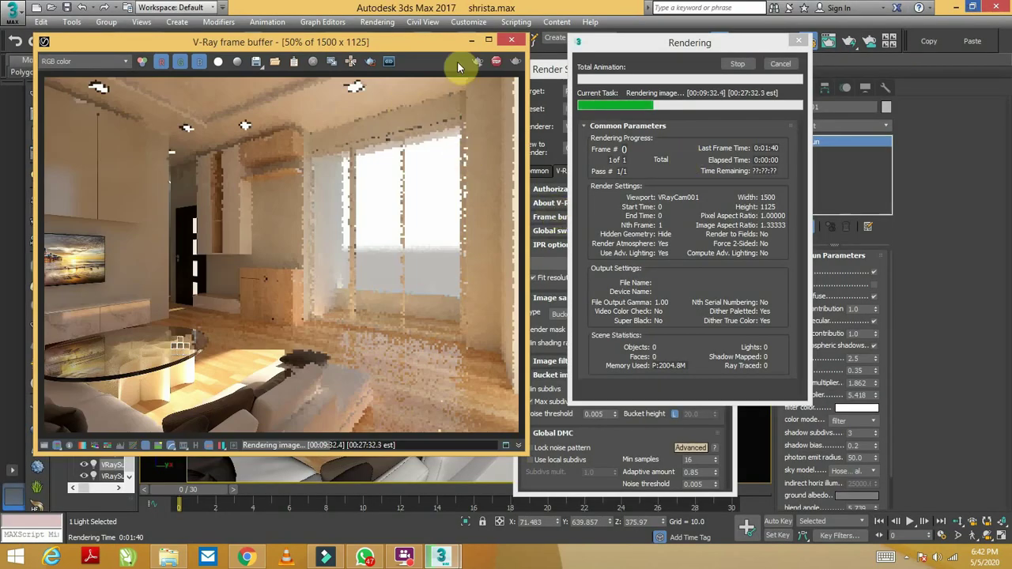
left_click(488, 40)
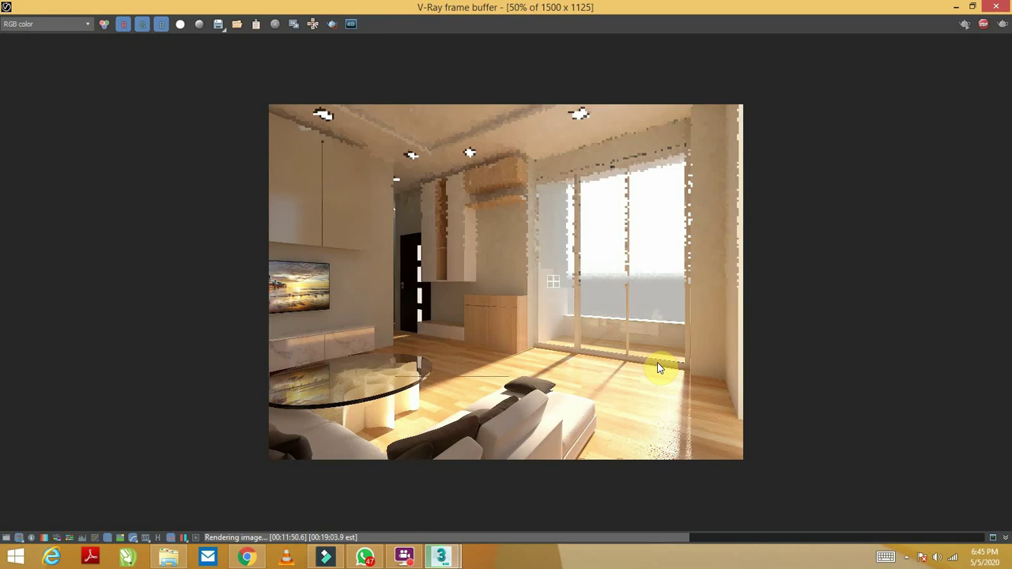
- View the in-progress render at 100% and zoom in to examine the door and sliding window
double_click(659, 366)
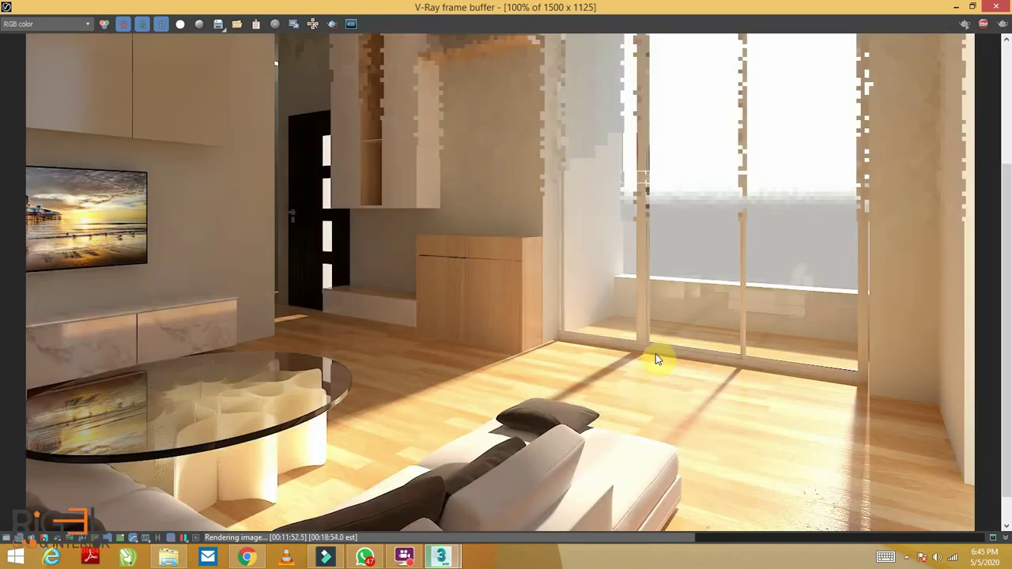
scroll(660, 369, "up", 2)
scroll(659, 369, "down", 2)
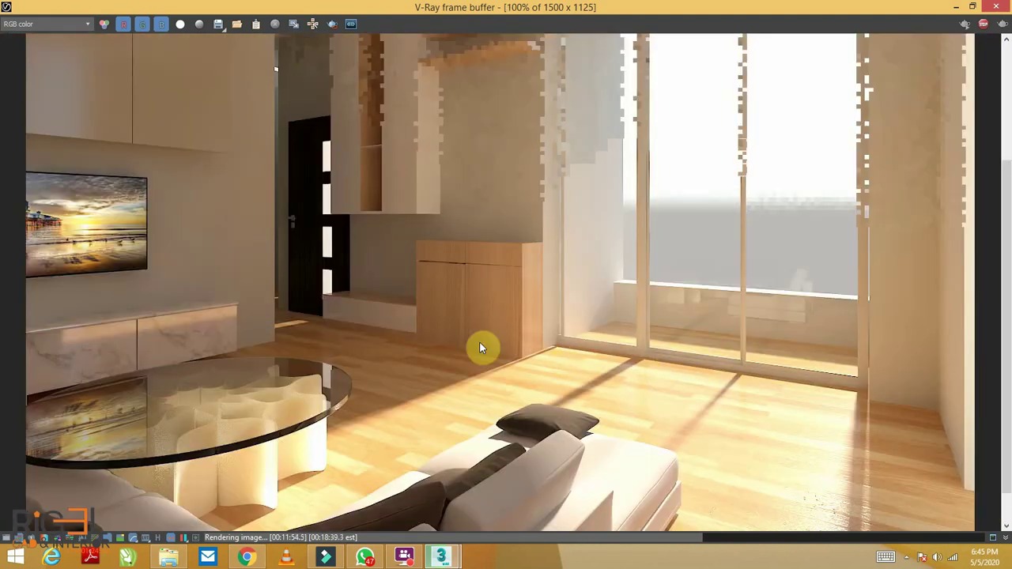
scroll(204, 405, "down", 2)
scroll(295, 317, "up", 3)
scroll(470, 218, "up", 2)
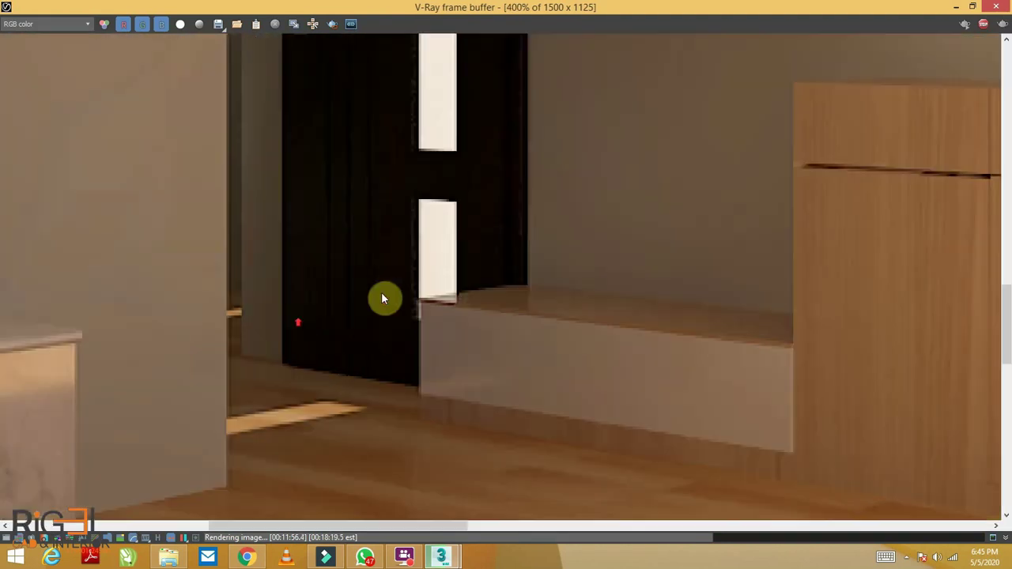
scroll(410, 390, "down", 2)
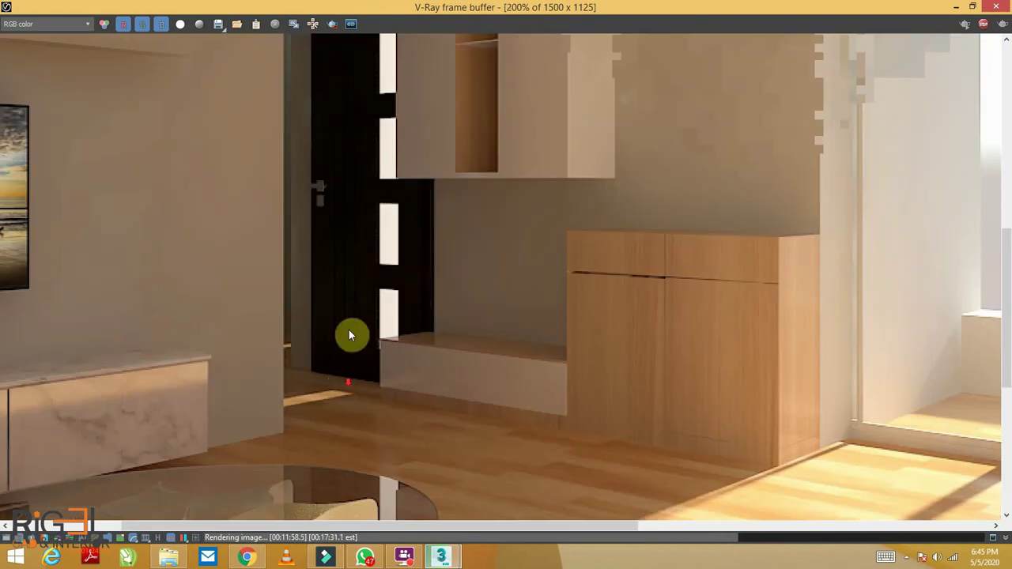
scroll(442, 260, "up", 1)
scroll(498, 218, "down", 1)
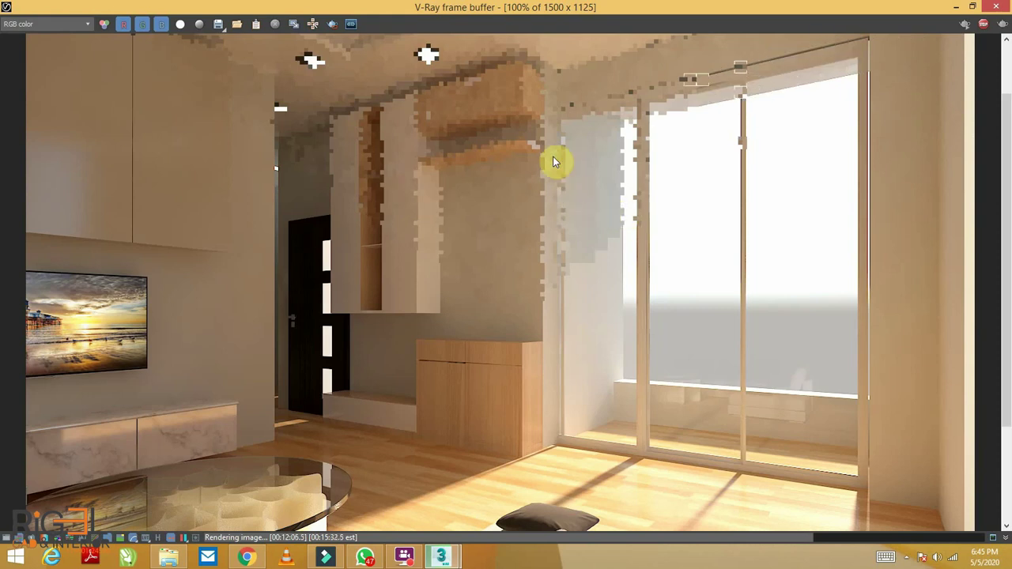
scroll(574, 178, "down", 2)
scroll(578, 181, "up", 1)
scroll(585, 182, "up", 1)
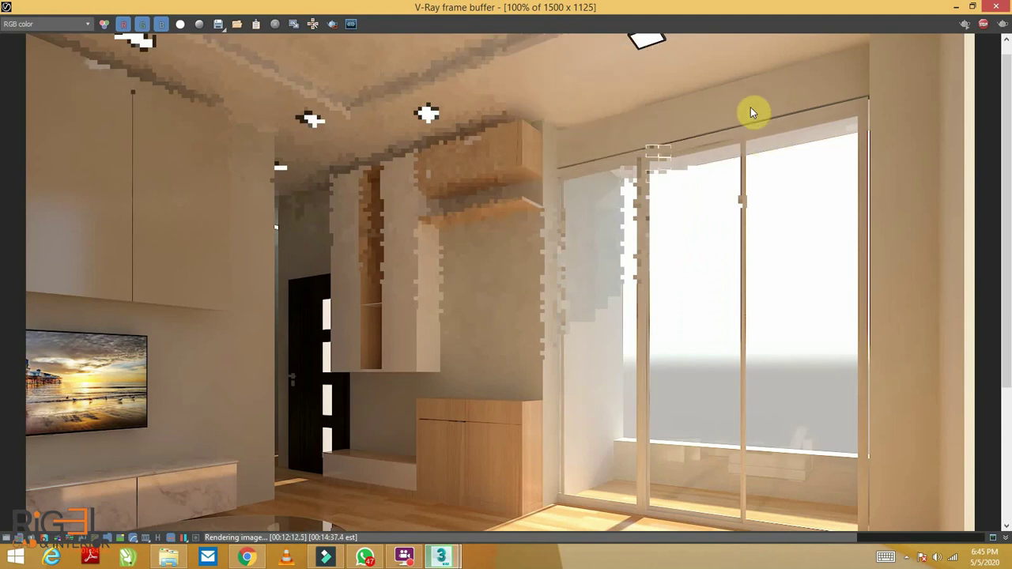
scroll(798, 122, "up", 1)
scroll(632, 134, "down", 1)
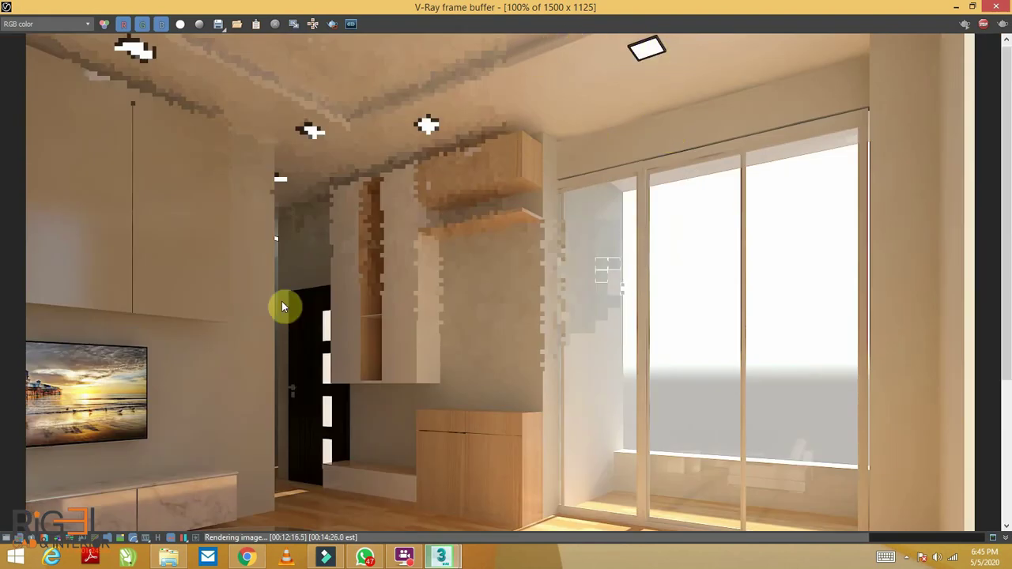
scroll(366, 207, "down", 1)
scroll(308, 324, "up", 2)
- Pan over to the upper wall cabinets and ceiling and zoom to inspect them
mouse_move(289, 343)
middle_mouse_down()
mouse_move(501, 166)
mouse_move(644, 177)
mouse_move(536, 233)
middle_mouse_up()
mouse_move(507, 174)
middle_mouse_down()
mouse_move(508, 364)
mouse_move(507, 210)
mouse_move(536, 160)
middle_mouse_up()
scroll(523, 218, "down", 1)
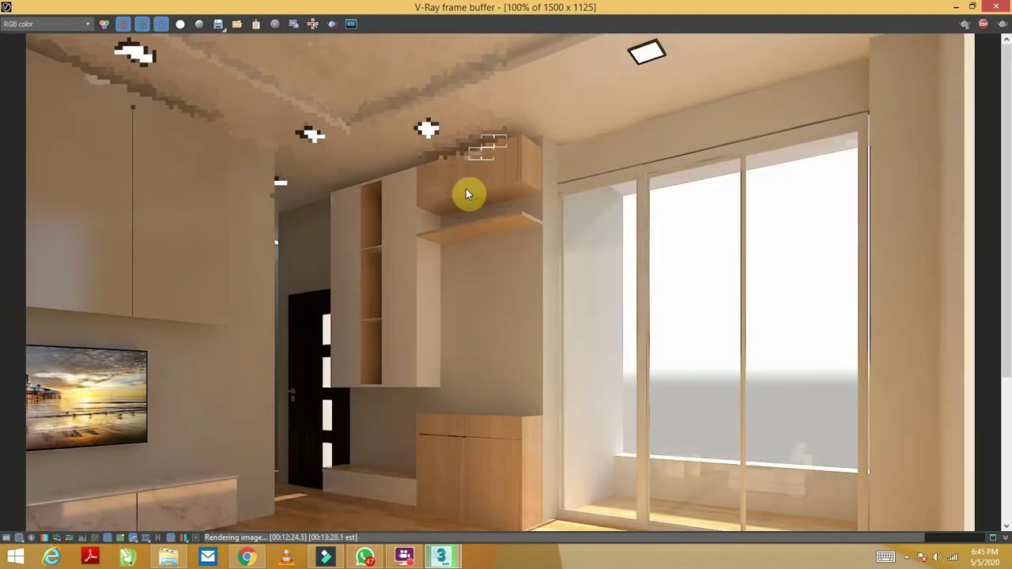
scroll(474, 196, "up", 2)
scroll(511, 210, "down", 2)
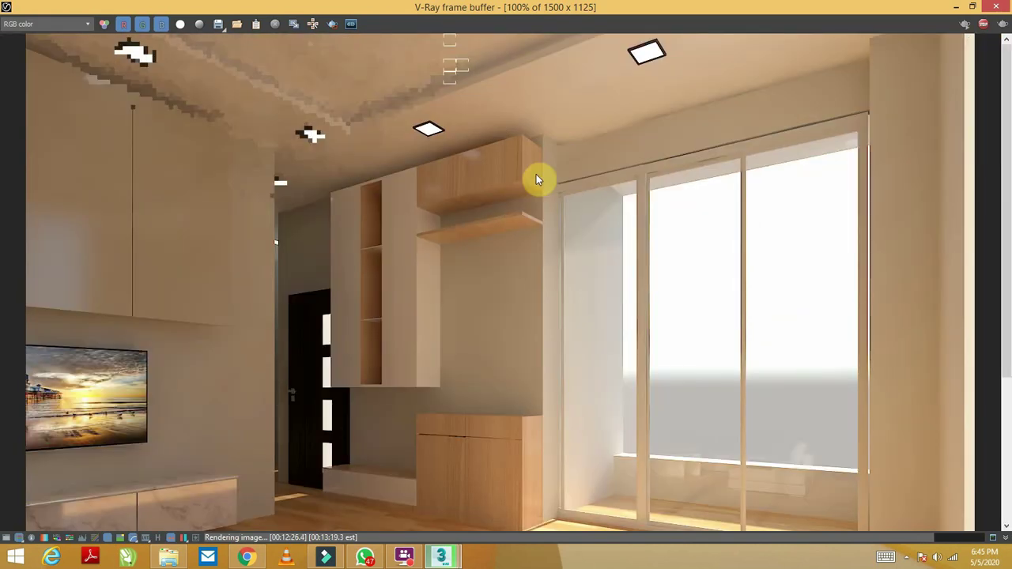
scroll(536, 188, "down", 1)
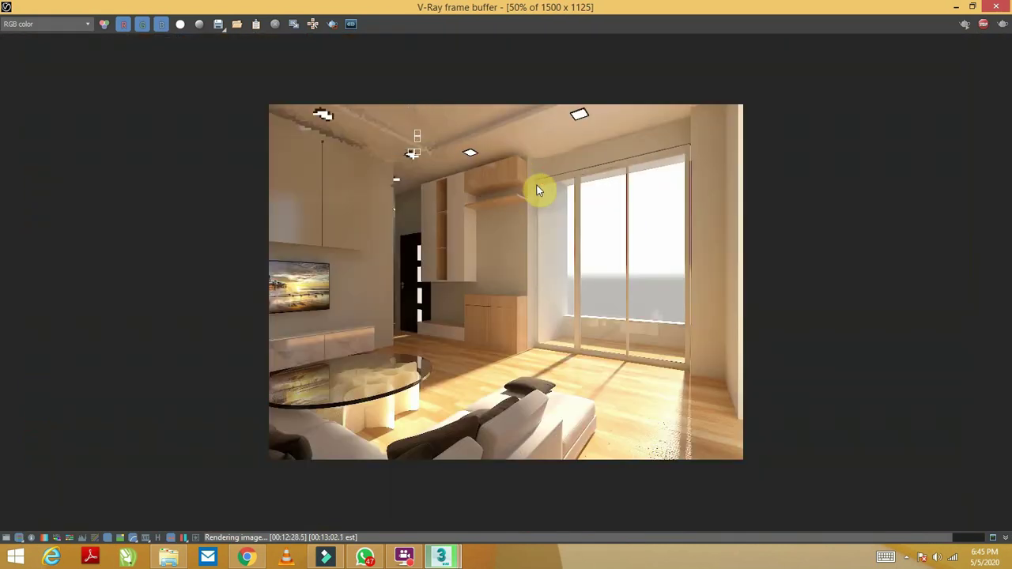